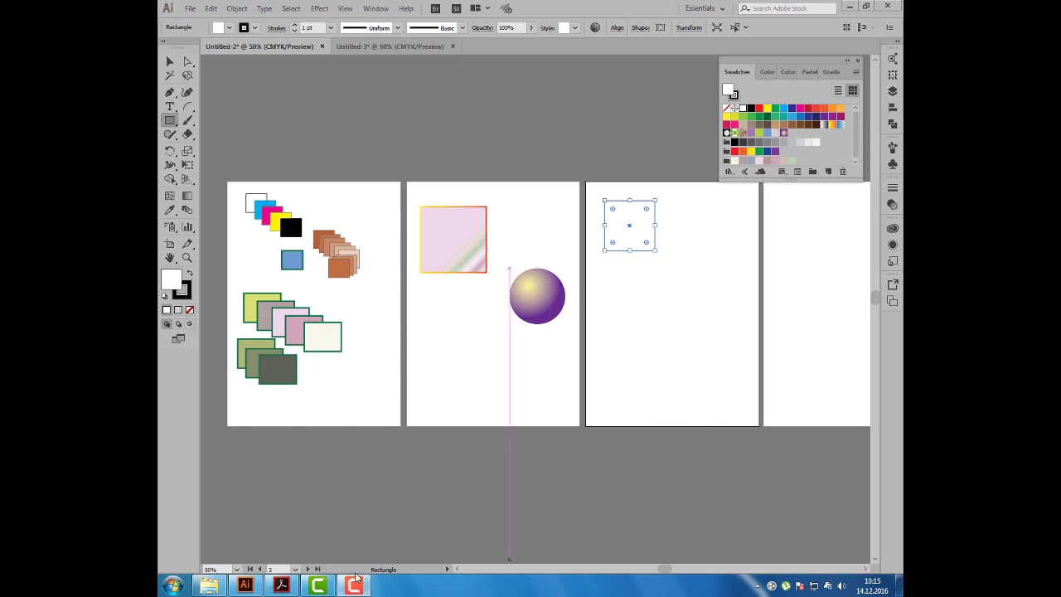
# Step: Switch from Illustrator to the Metoda-Illustrator.pdf tutorial in Acrobat
pyautogui.click(282, 585)
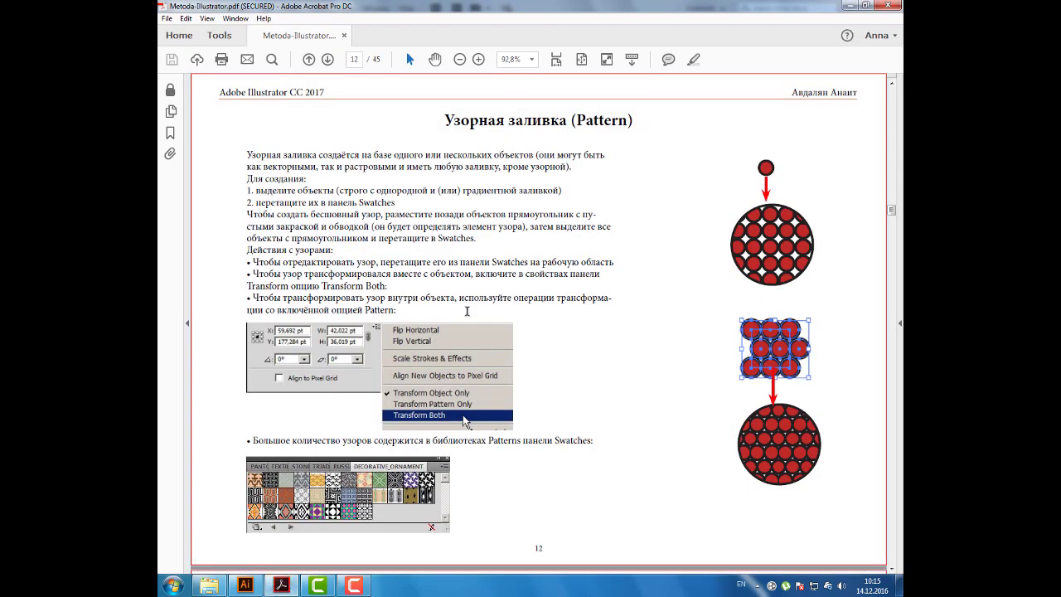
# Step: Review the PDF's pattern-fill pages 12–13, then return to the Untitled-2 Illustrator document
pyautogui.scroll(-1, 466, 311)
pyautogui.scroll(-2, 467, 311)
pyautogui.scroll(-5, 466, 311)
pyautogui.scroll(-1, 467, 311)
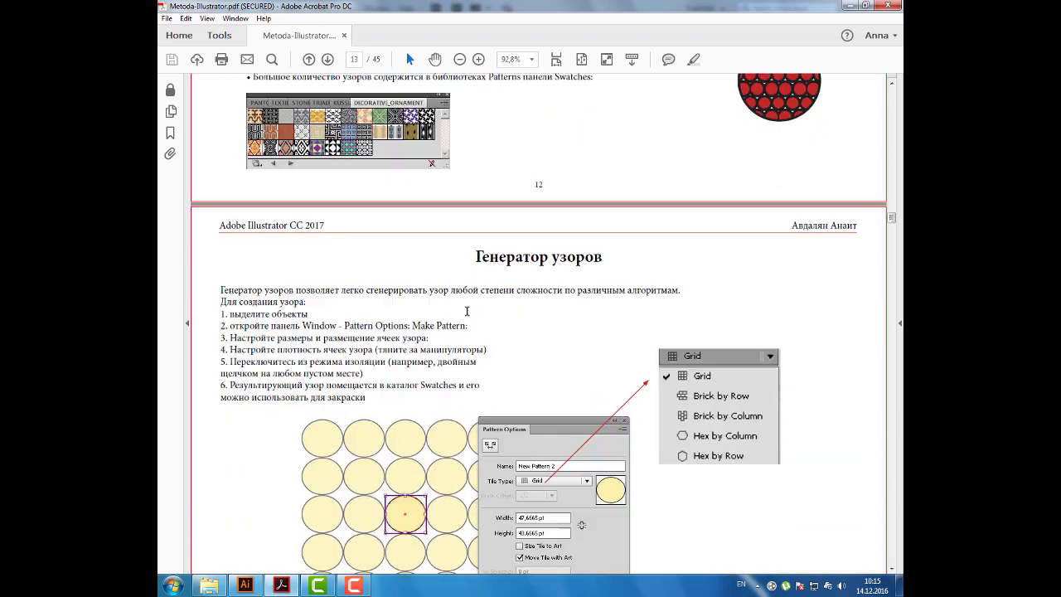
pyautogui.scroll(-1, 467, 311)
pyautogui.scroll(2, 467, 311)
pyautogui.scroll(2, 467, 311)
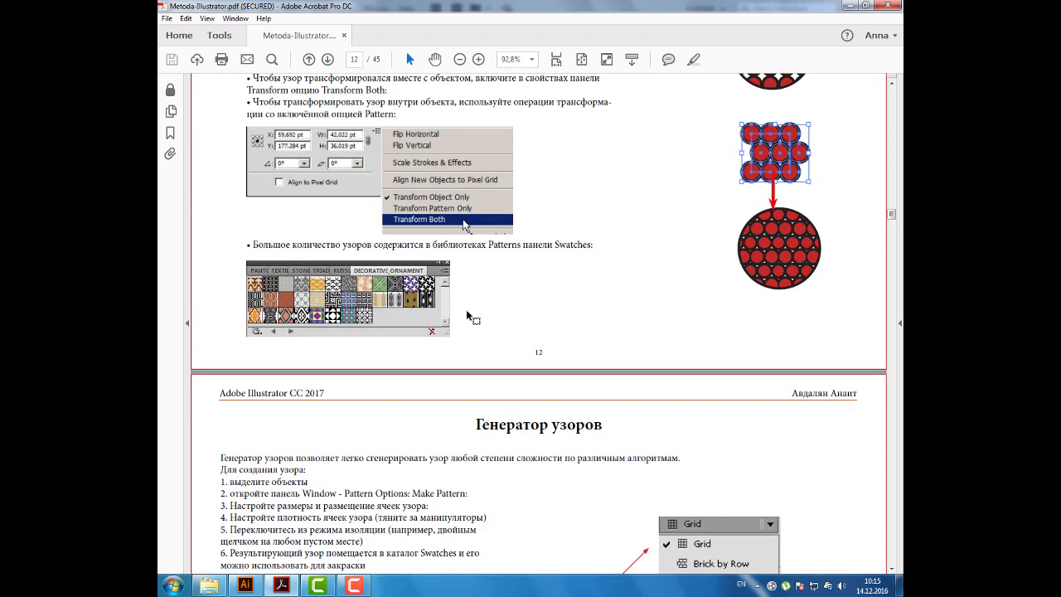
pyautogui.scroll(3, 466, 311)
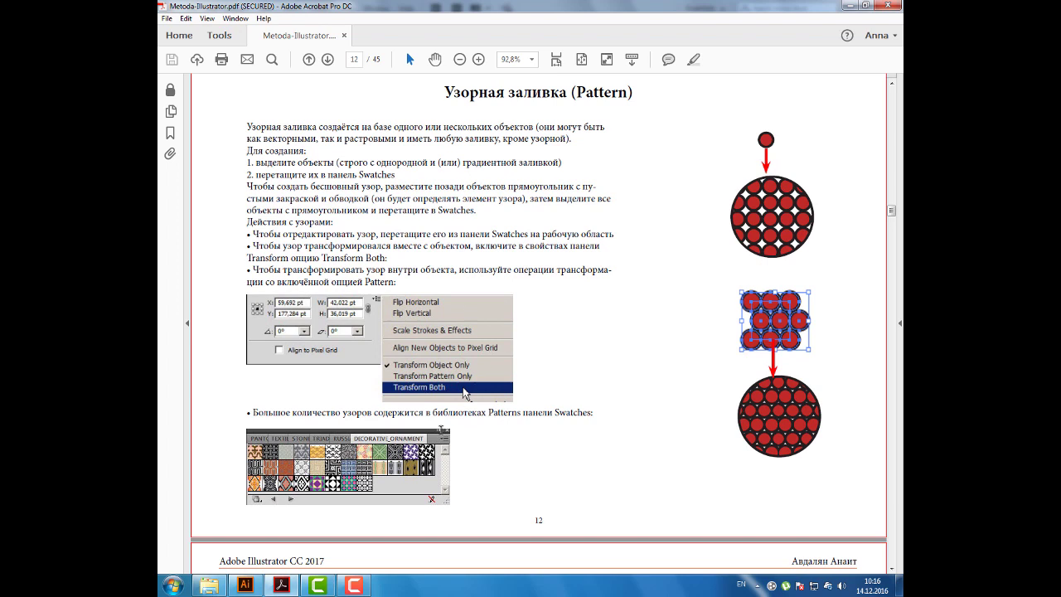
pyautogui.click(244, 585)
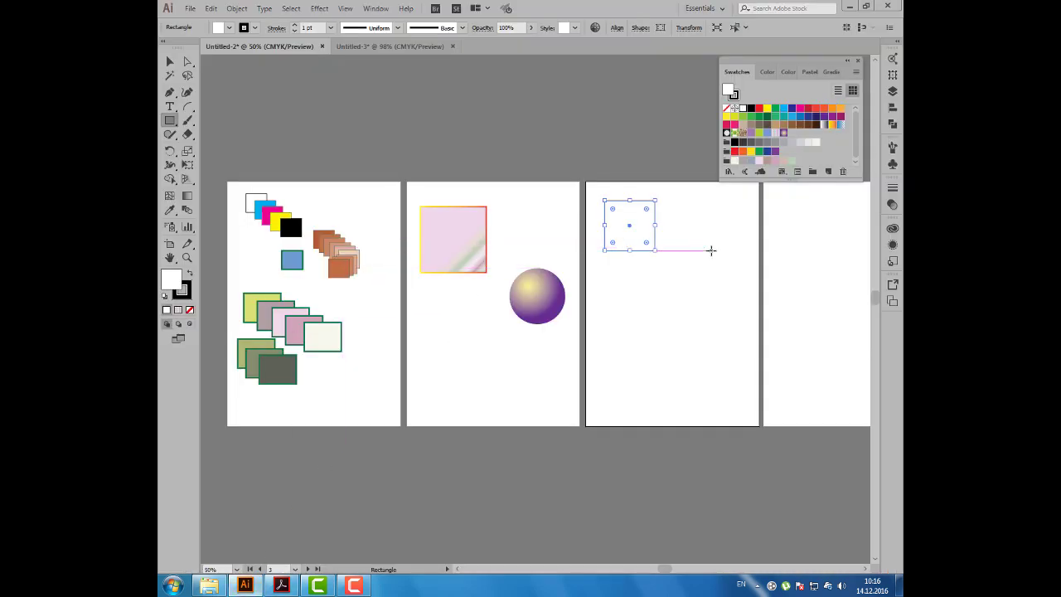
# Step: Fill the square with the green-and-yellow Foliage pattern swatch
pyautogui.hscroll(1, 655, 240)
pyautogui.hscroll(1, 613, 240)
pyautogui.scroll(2, 633, 225)
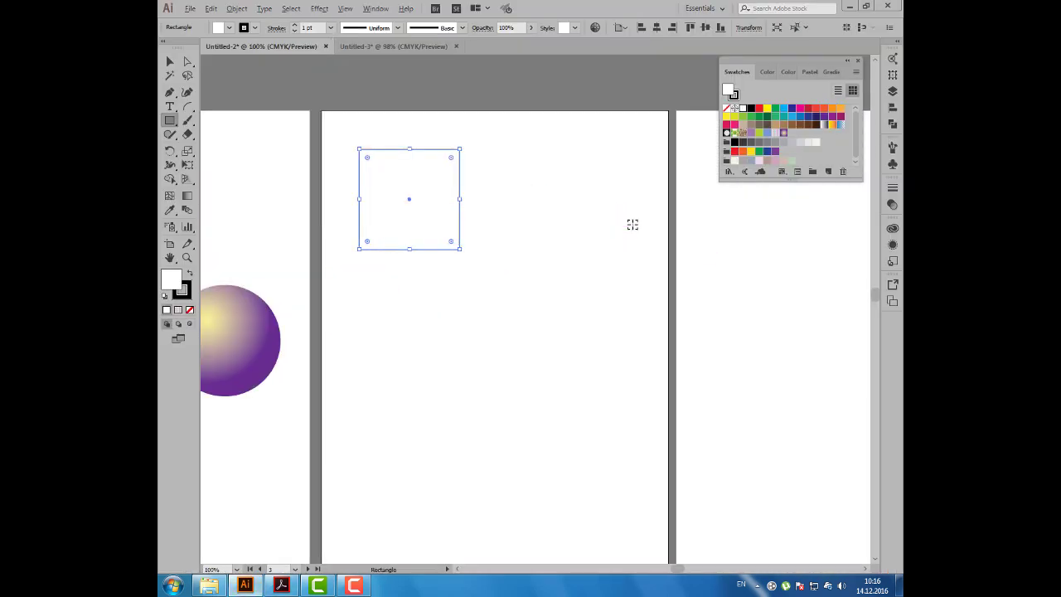
pyautogui.moveTo(781, 59); pyautogui.dragTo(659, 101)
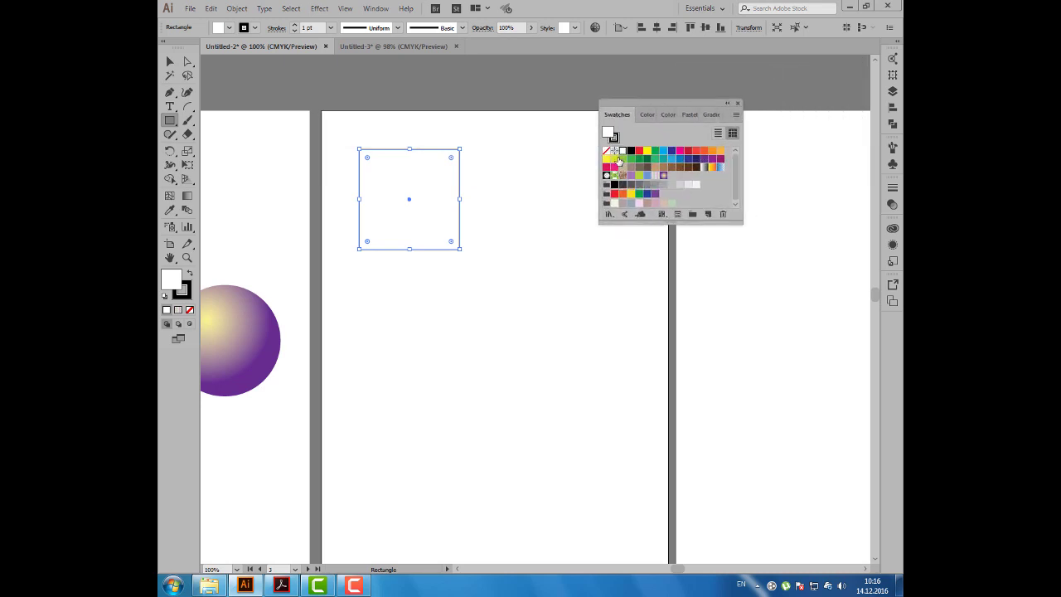
pyautogui.click(613, 176)
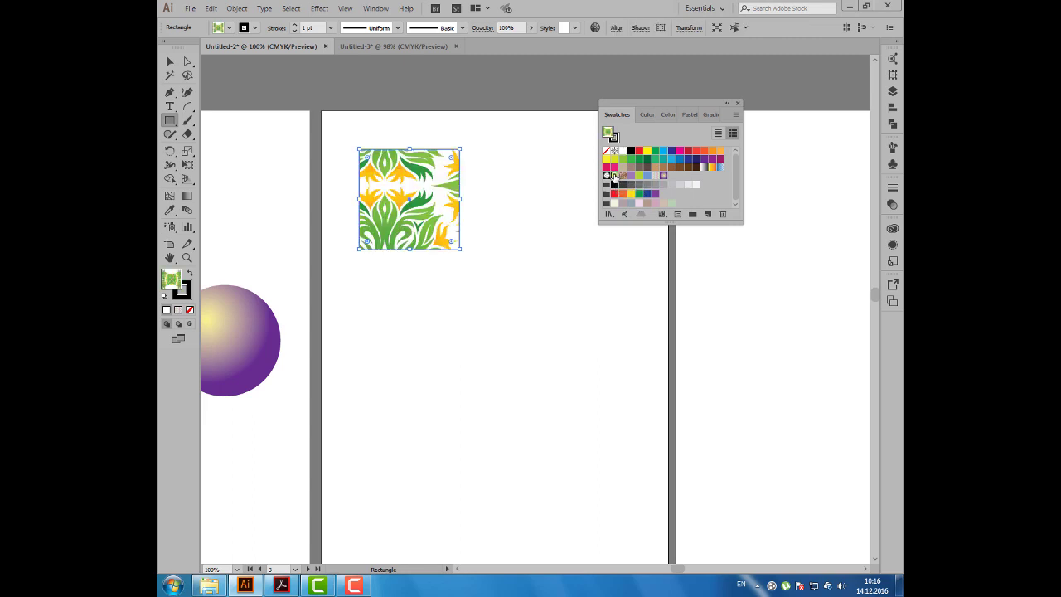
# Step: Alt-drag an offset copy of the square and give it the brown swirl pattern
pyautogui.click(170, 61)
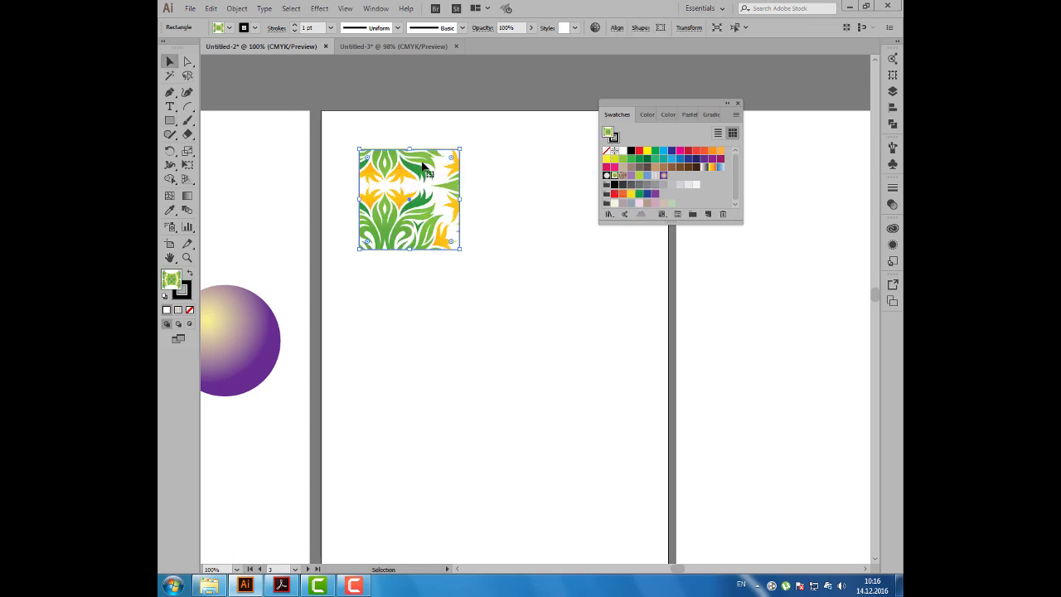
pyautogui.moveTo(426, 163); pyautogui.dragTo(487, 189)
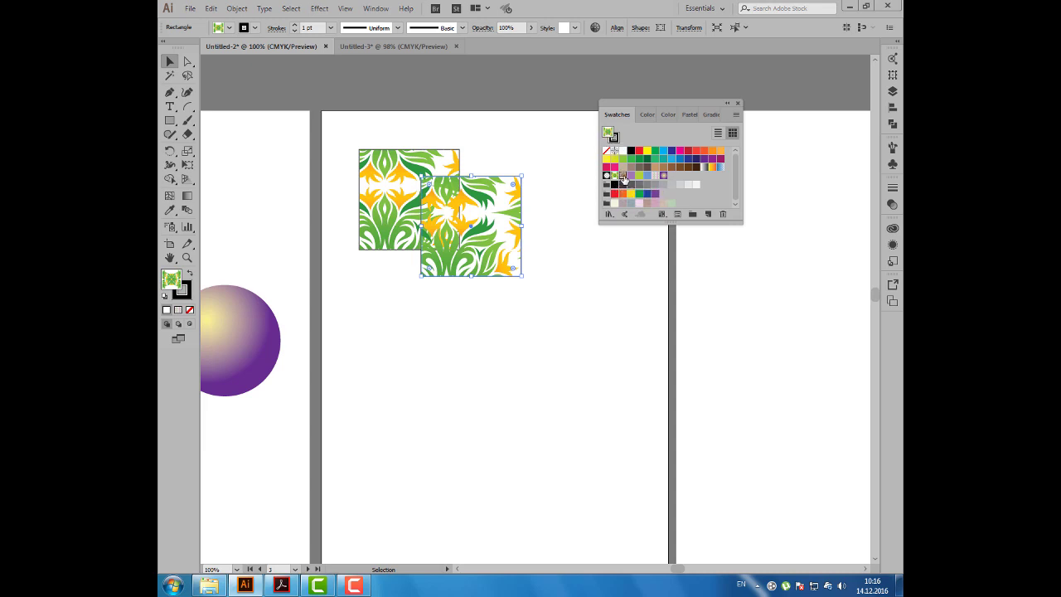
pyautogui.click(622, 176)
pyautogui.moveTo(641, 101); pyautogui.dragTo(647, 60)
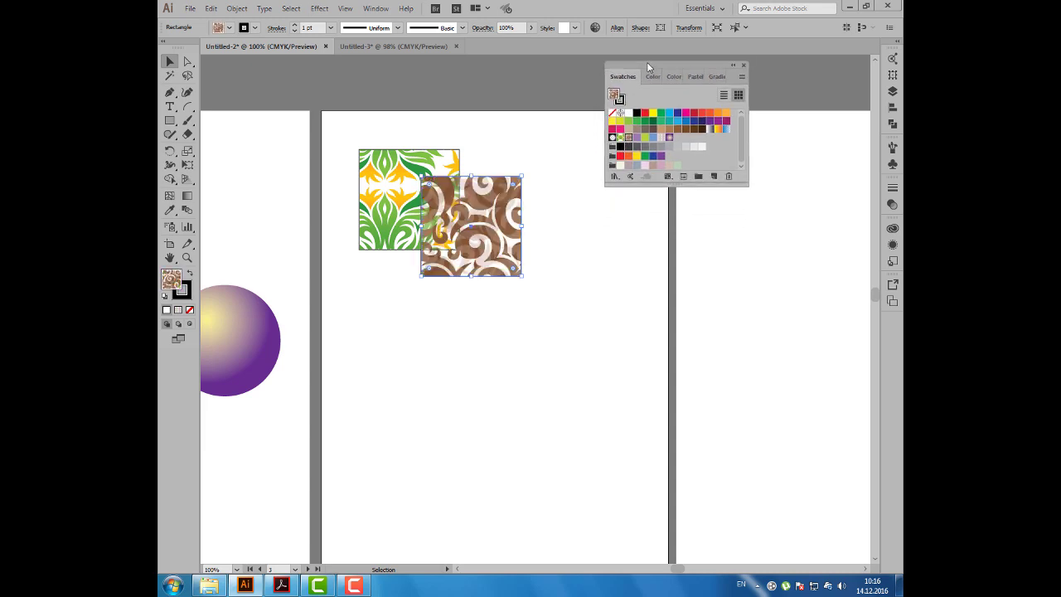
# Step: Refill the copy with black polka dots from Basic Graphics_Dots, close that library, and select both squares
pyautogui.click(615, 175)
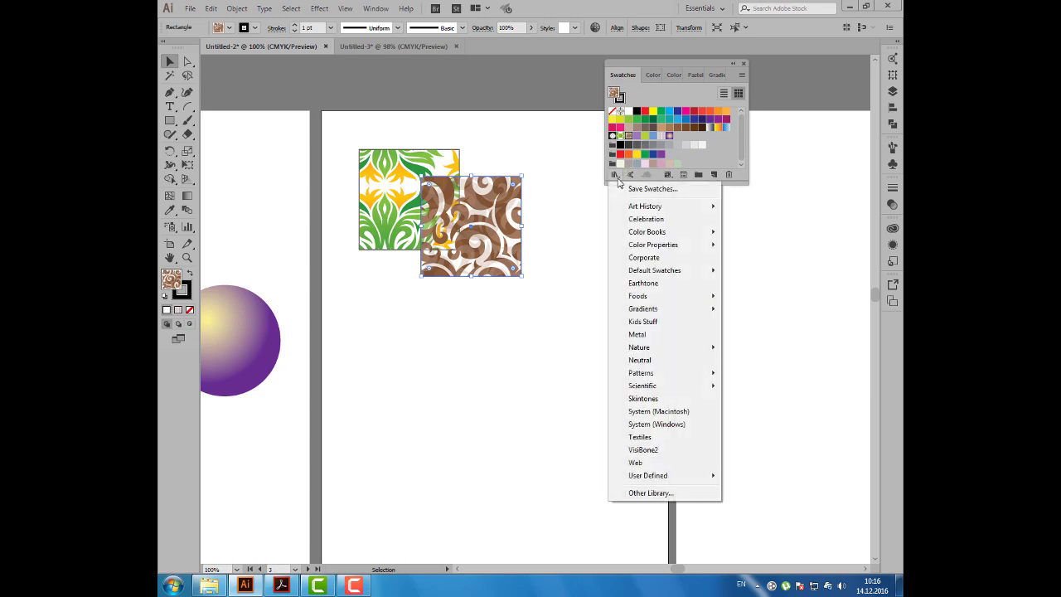
pyautogui.moveTo(640, 373)
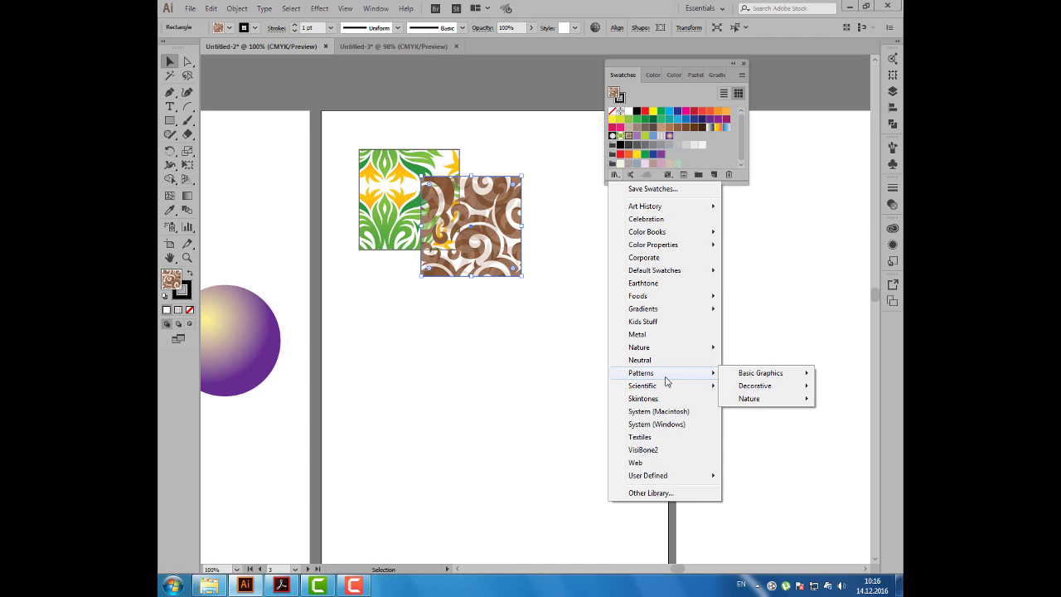
pyautogui.moveTo(755, 385)
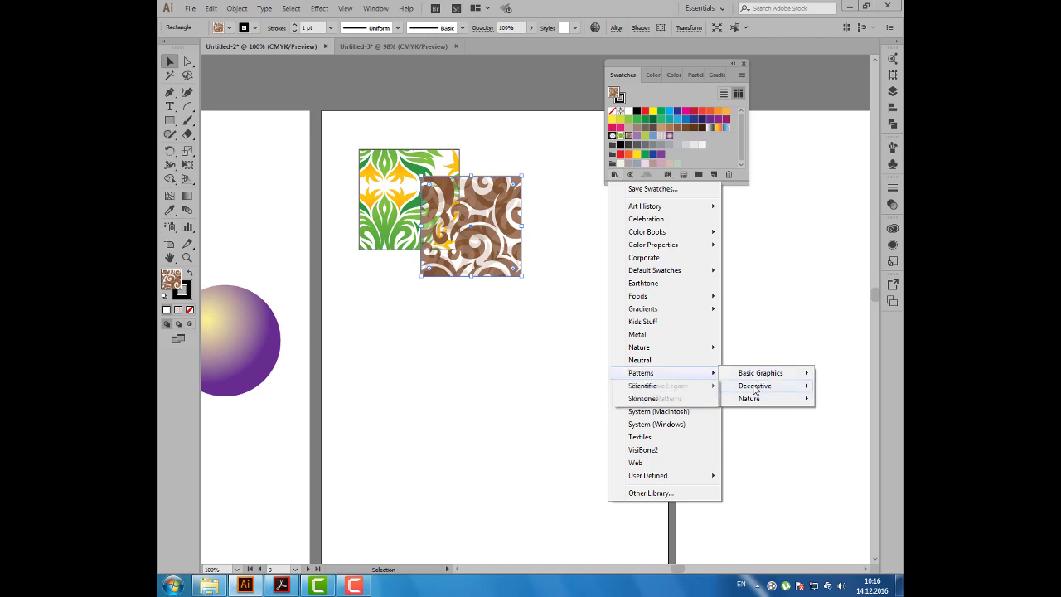
pyautogui.click(706, 374)
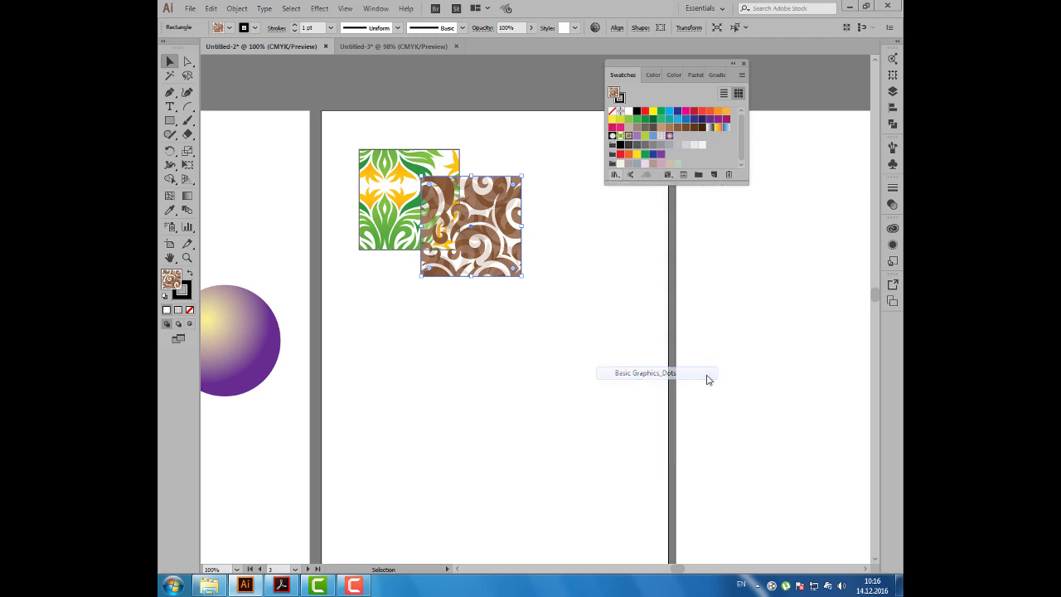
pyautogui.click(509, 287)
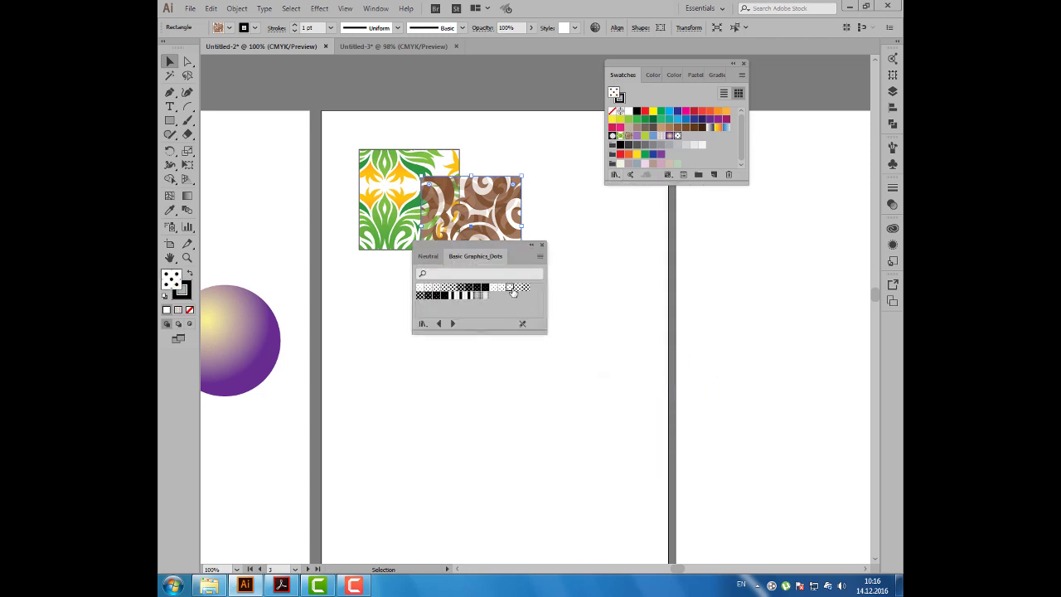
pyautogui.moveTo(500, 249); pyautogui.dragTo(672, 266)
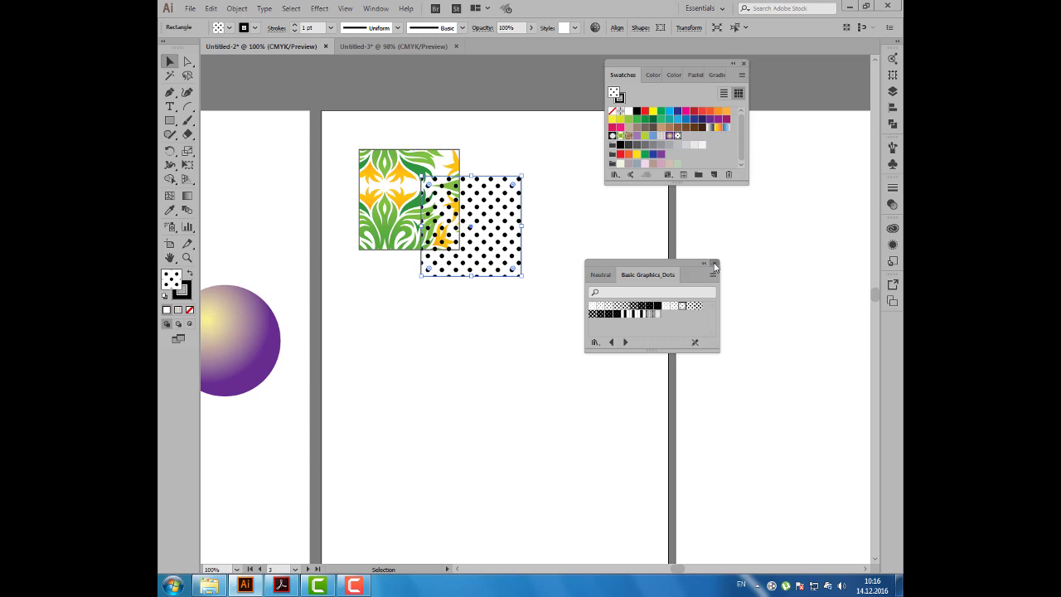
pyautogui.click(713, 265)
pyautogui.moveTo(348, 139); pyautogui.dragTo(497, 220)
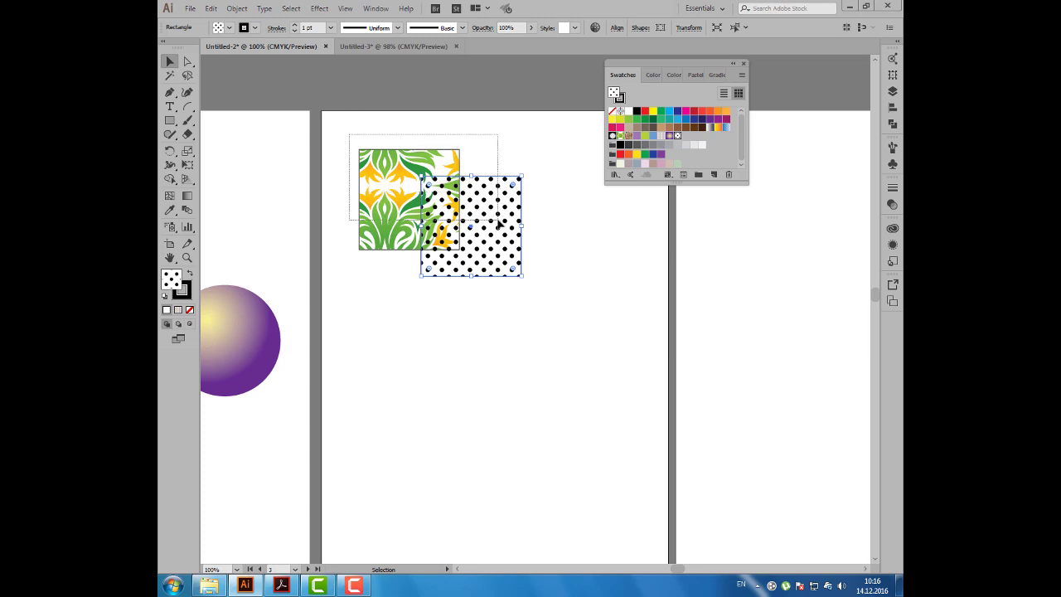
# Step: Delete both pattern squares and reset to default white fill and black stroke
pyautogui.press('Delete')
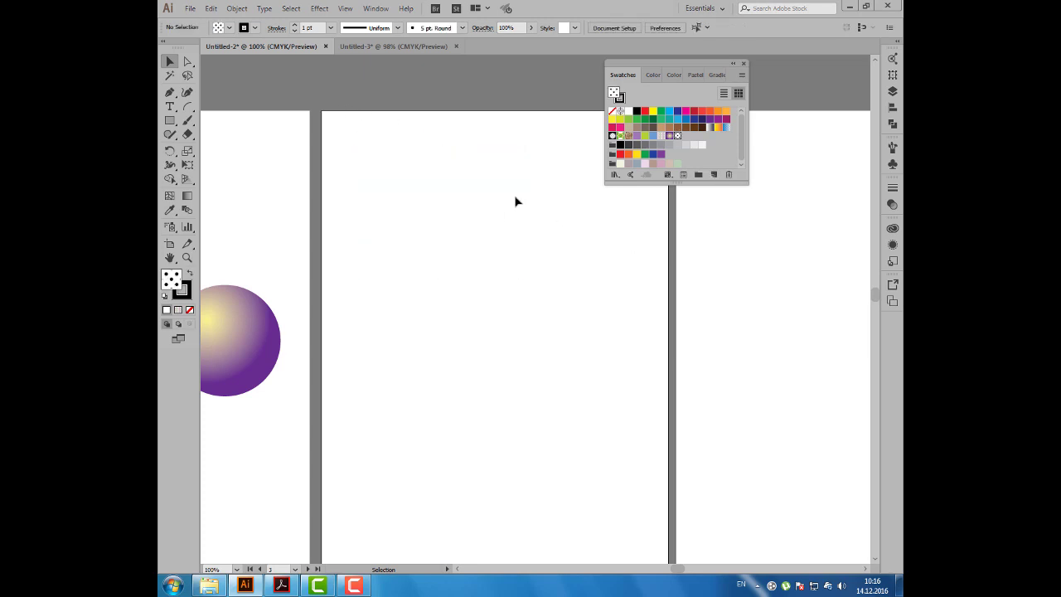
pyautogui.press('d')
pyautogui.moveTo(633, 68); pyautogui.dragTo(679, 82)
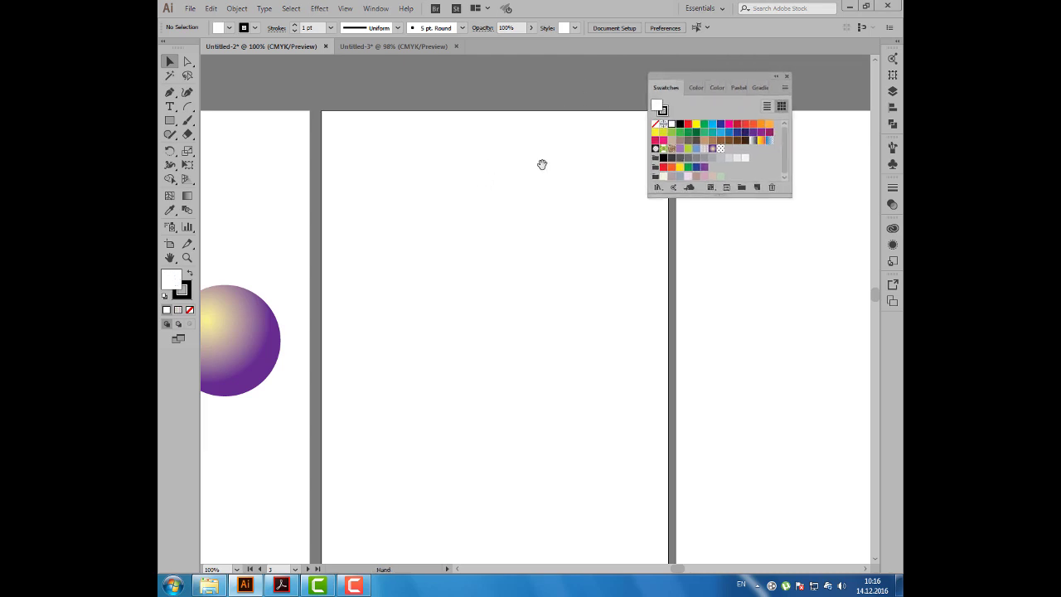
pyautogui.moveTo(542, 164); pyautogui.dragTo(499, 140)
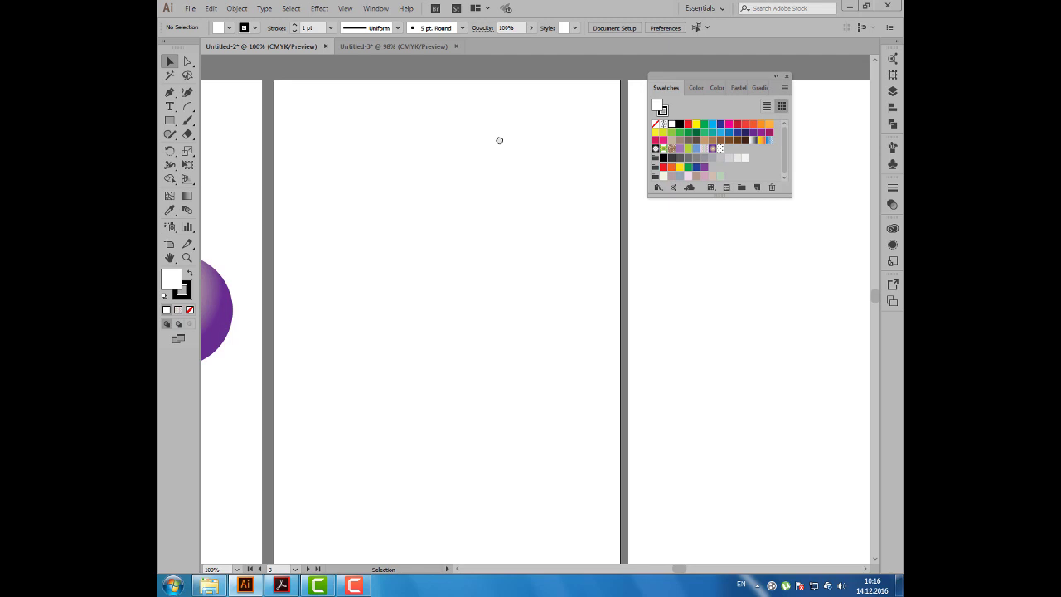
pyautogui.moveTo(644, 84); pyautogui.dragTo(548, 109)
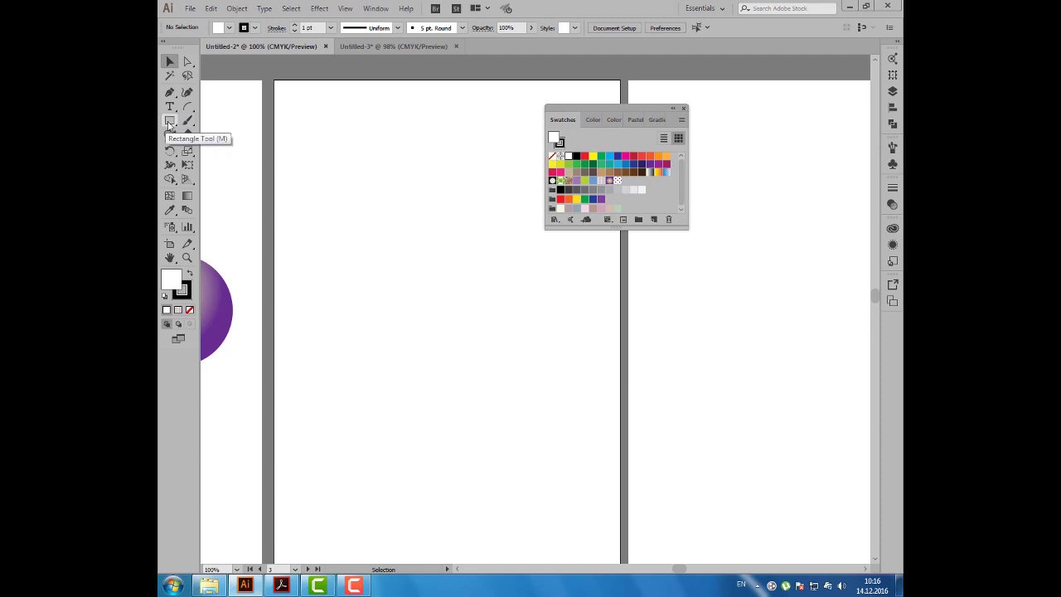
# Step: Draw a small star near the artboard's top left with the purple-yellow gradient and no outline
pyautogui.click(169, 123)
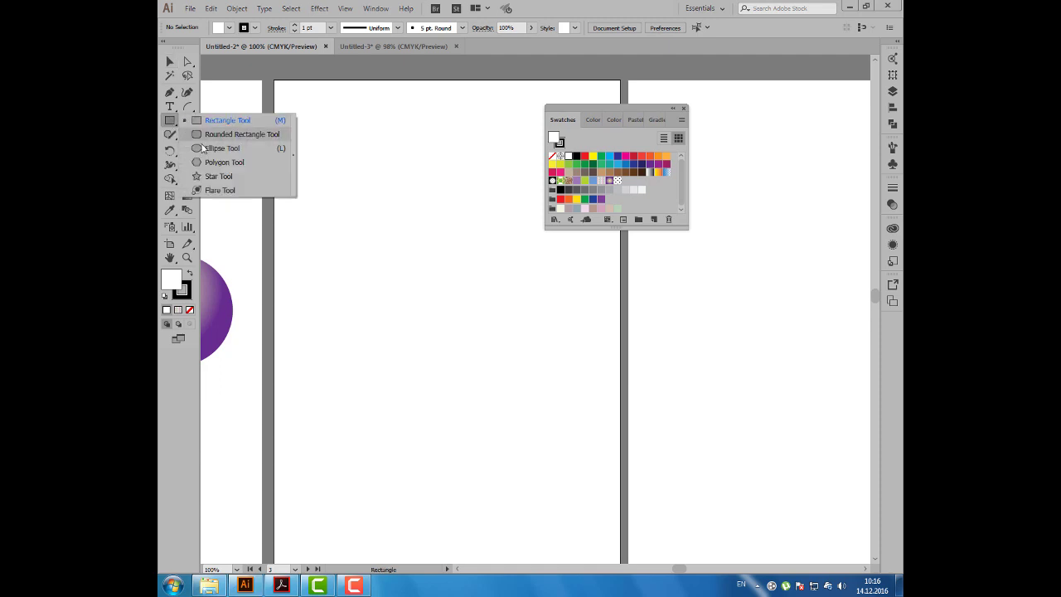
pyautogui.moveTo(169, 123); pyautogui.dragTo(213, 176)
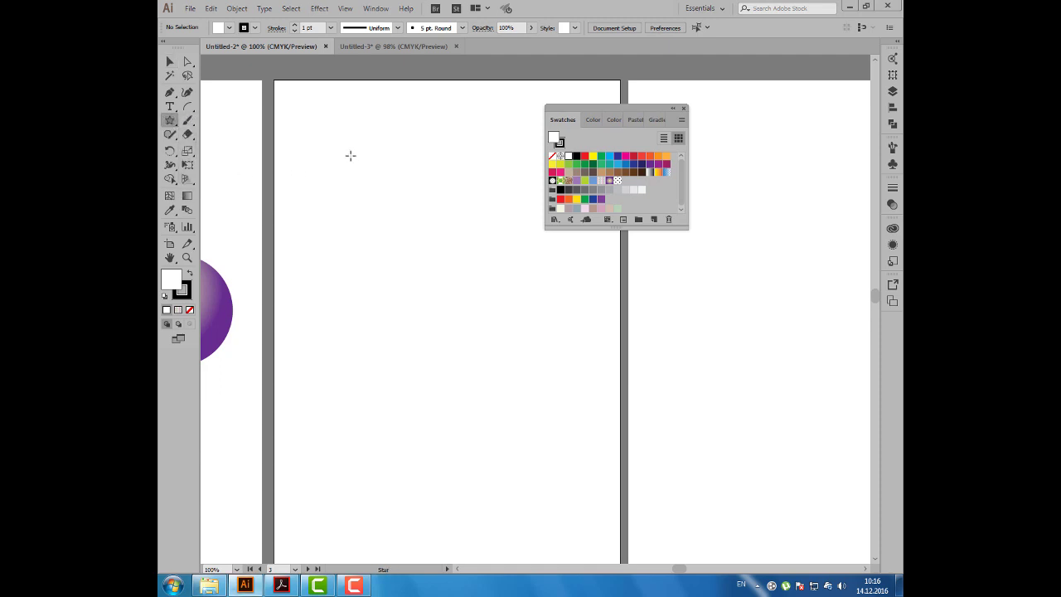
pyautogui.moveTo(350, 155); pyautogui.dragTo(358, 167)
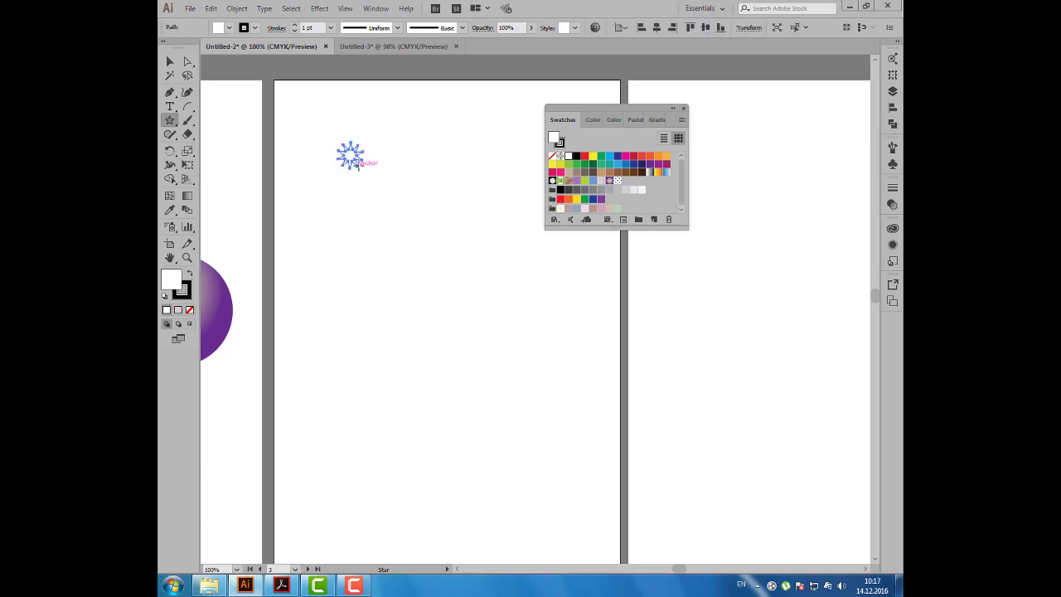
pyautogui.click(609, 180)
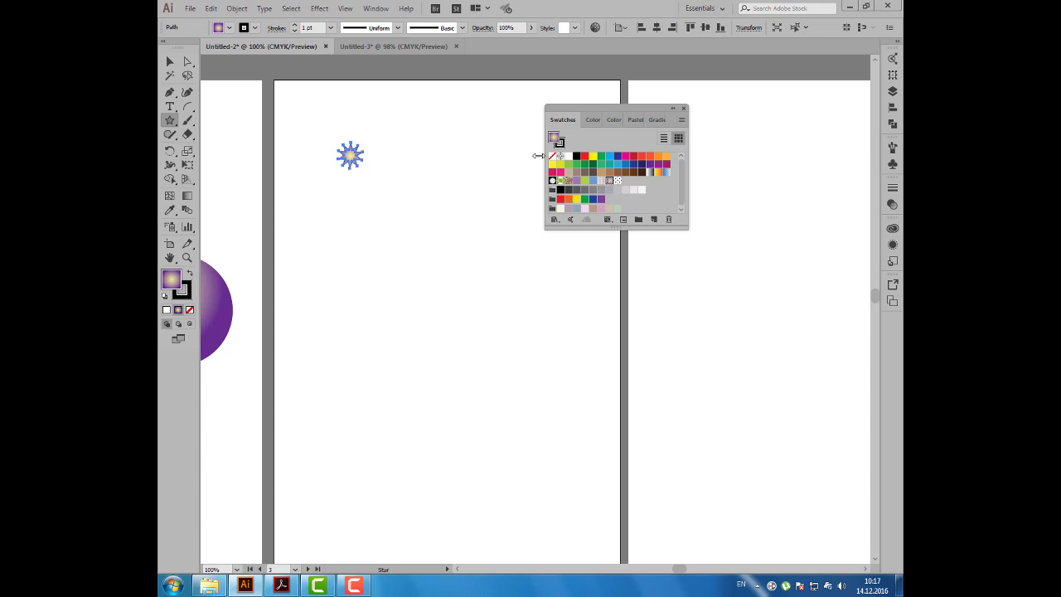
pyautogui.click(294, 31)
pyautogui.click(294, 32)
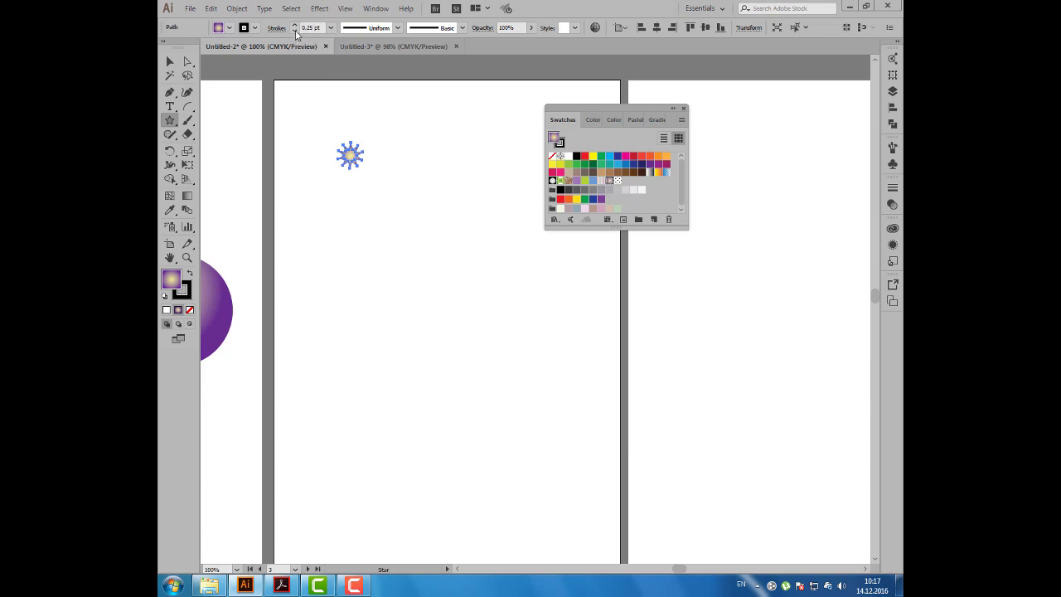
# Step: Move the gradient star up slightly
pyautogui.click(170, 62)
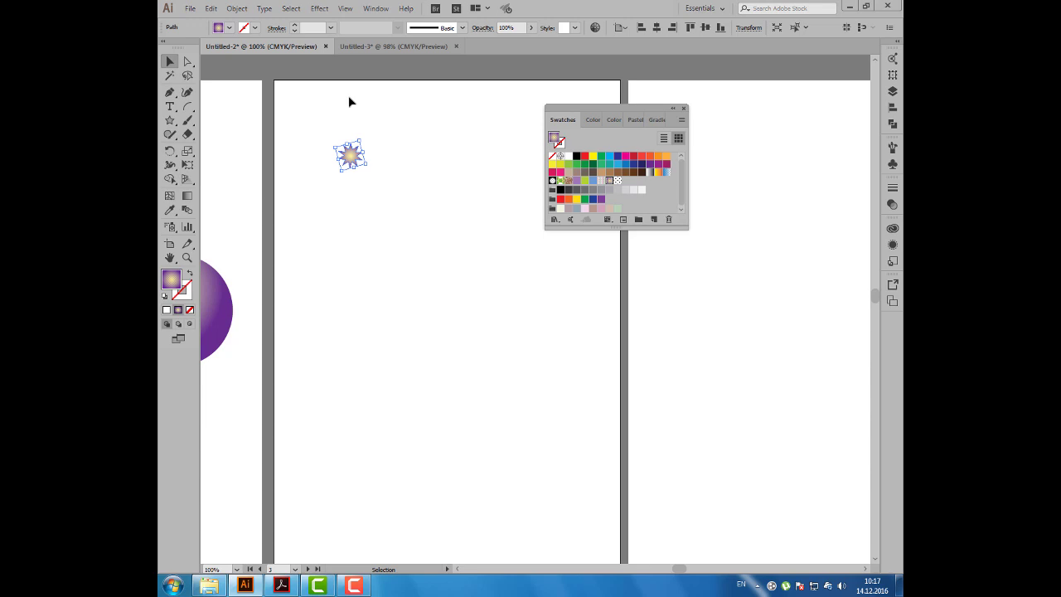
pyautogui.click(412, 112)
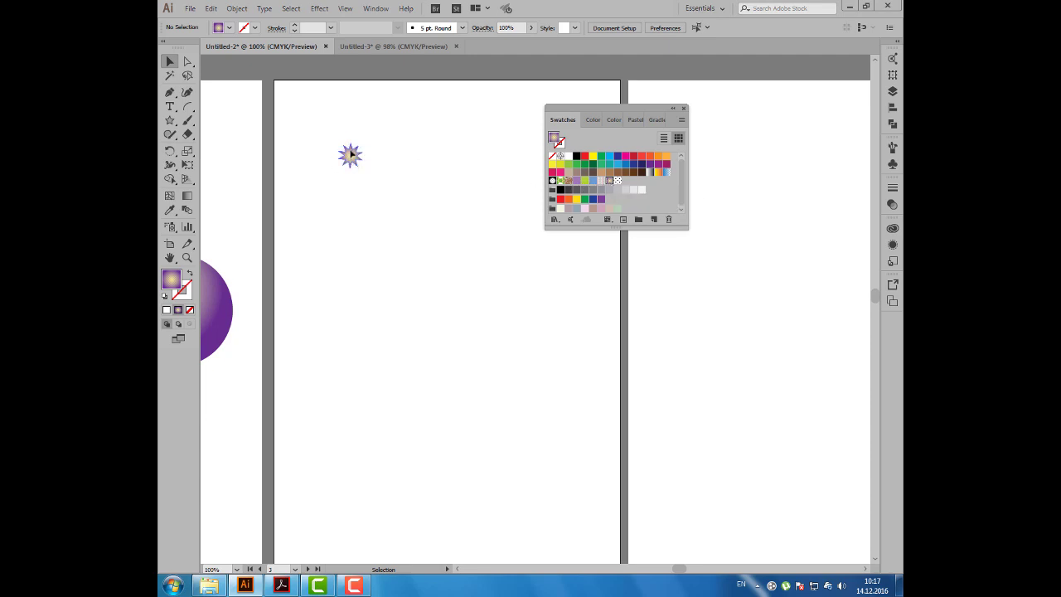
pyautogui.moveTo(349, 158); pyautogui.dragTo(357, 135)
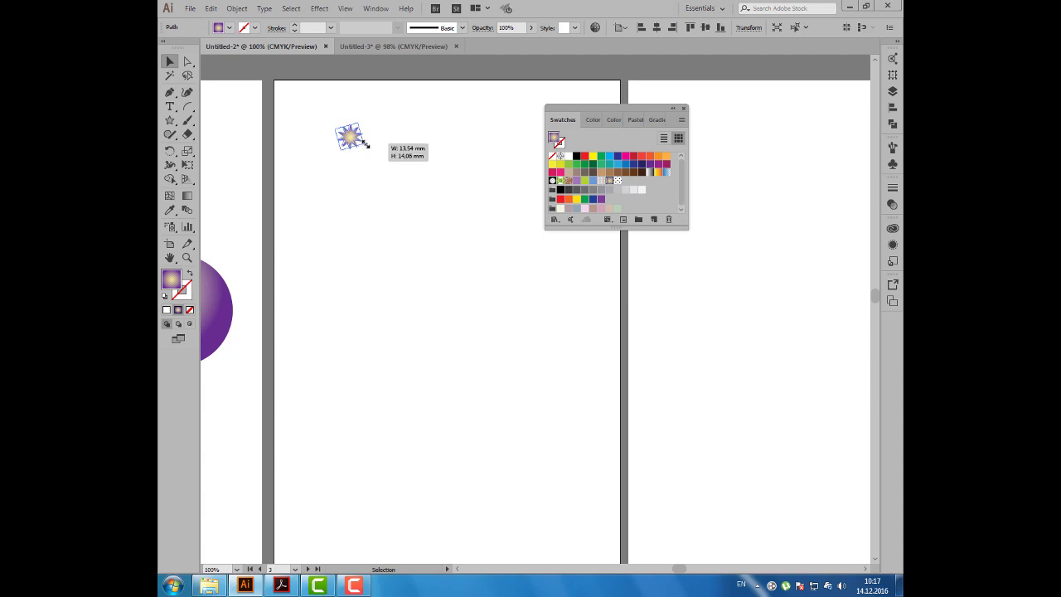
pyautogui.click(227, 134)
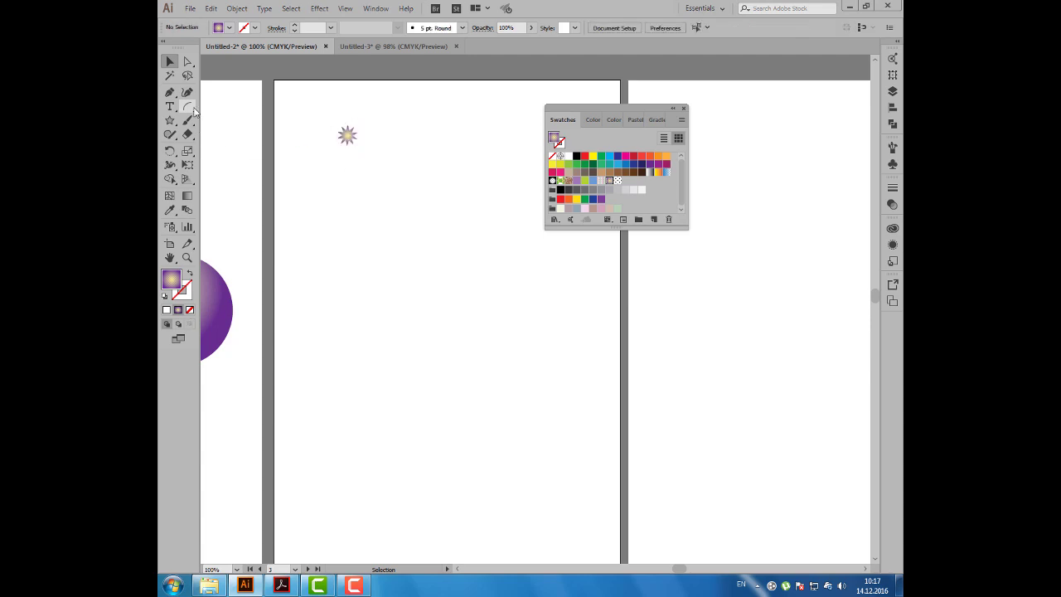
# Step: Draw thin purple line segments radiating across the star
pyautogui.click(192, 106)
pyautogui.click(232, 106)
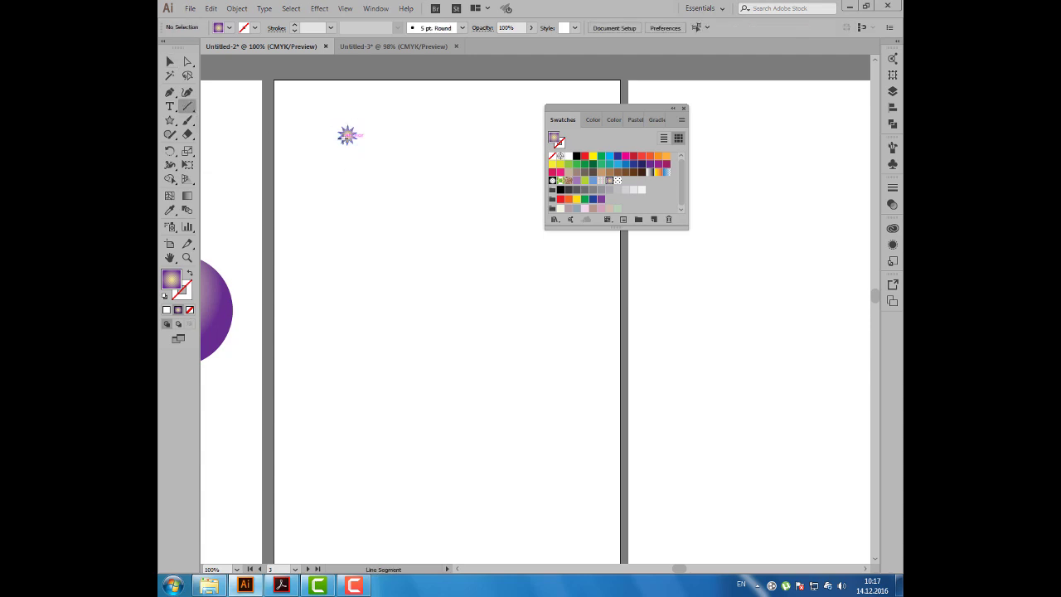
pyautogui.moveTo(341, 119)
pyautogui.mouseDown()
pyautogui.moveTo(360, 133)
pyautogui.moveTo(357, 148)
pyautogui.mouseUp()
pyautogui.click(256, 28)
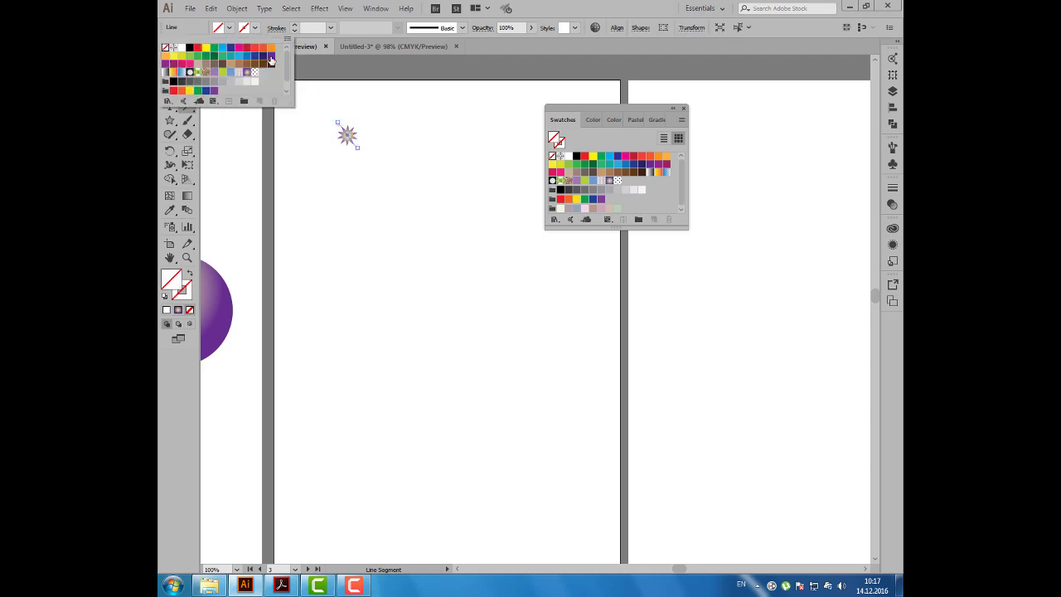
pyautogui.click(271, 56)
pyautogui.press('Escape')
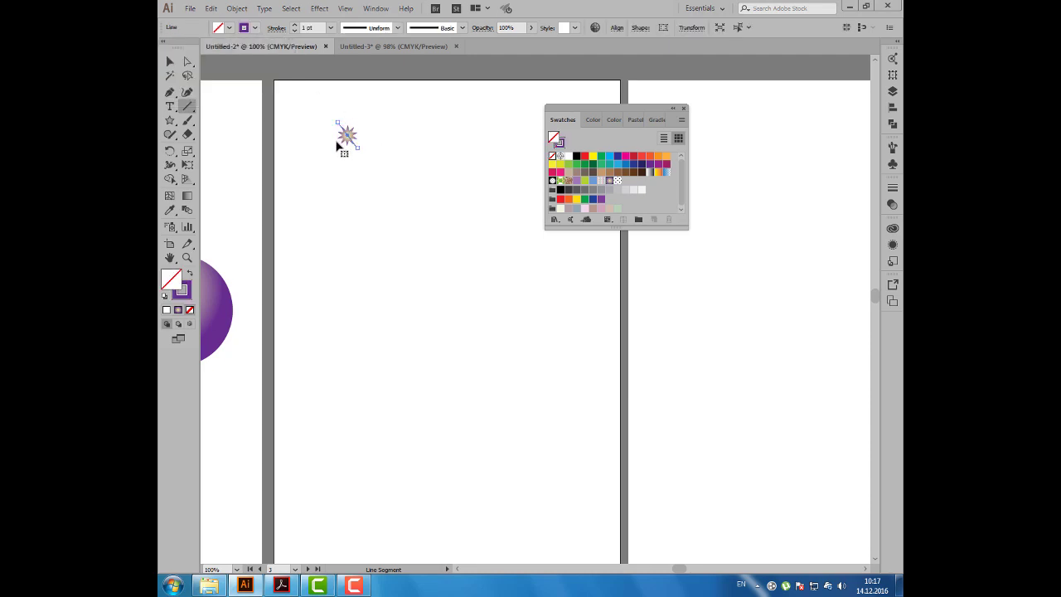
pyautogui.moveTo(362, 122)
pyautogui.mouseDown()
pyautogui.moveTo(334, 147)
pyautogui.moveTo(365, 134)
pyautogui.mouseUp()
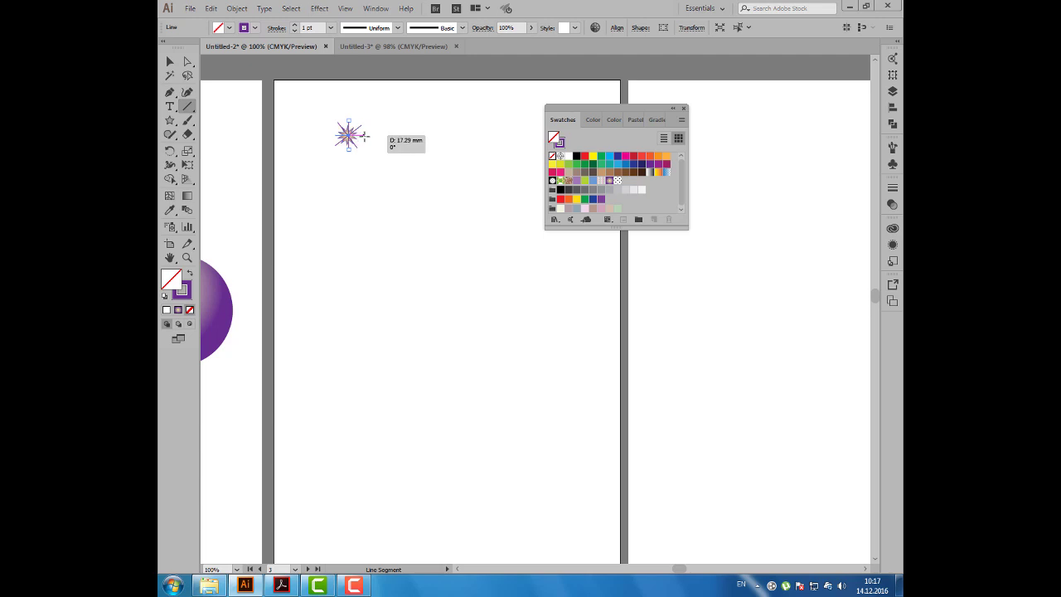
# Step: Bring the star's lines to the front, then select the star with its lines
pyautogui.press('v')
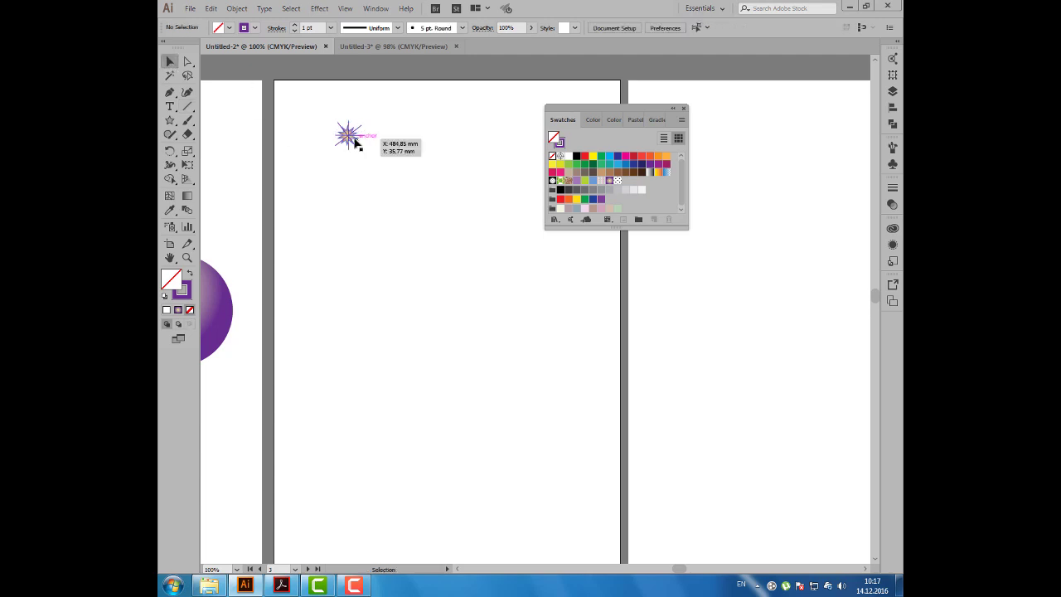
pyautogui.moveTo(351, 138); pyautogui.dragTo(343, 124)
pyautogui.click(246, 11)
pyautogui.moveTo(254, 34)
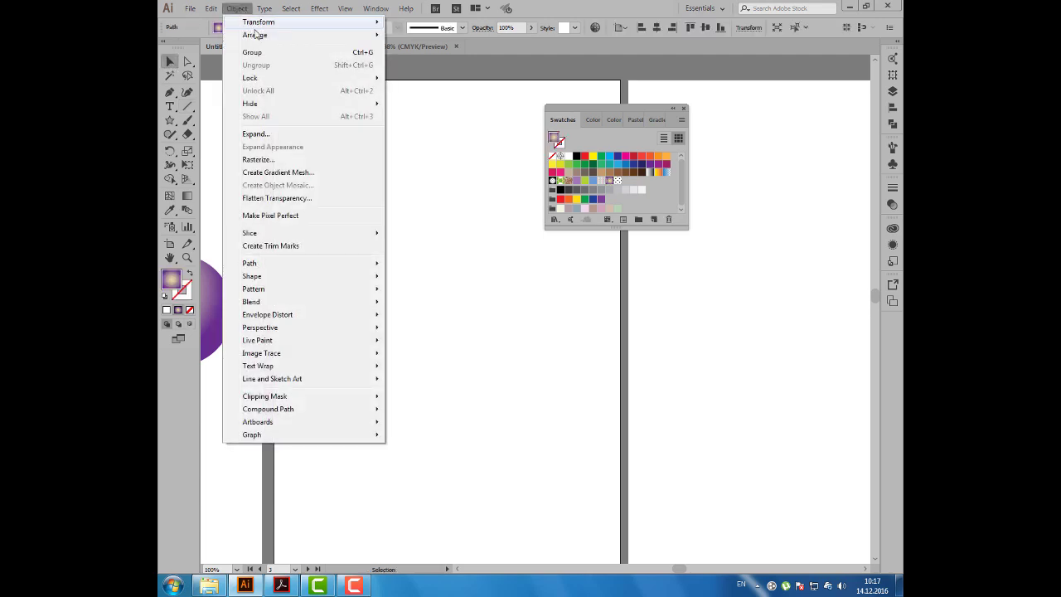
pyautogui.click(401, 38)
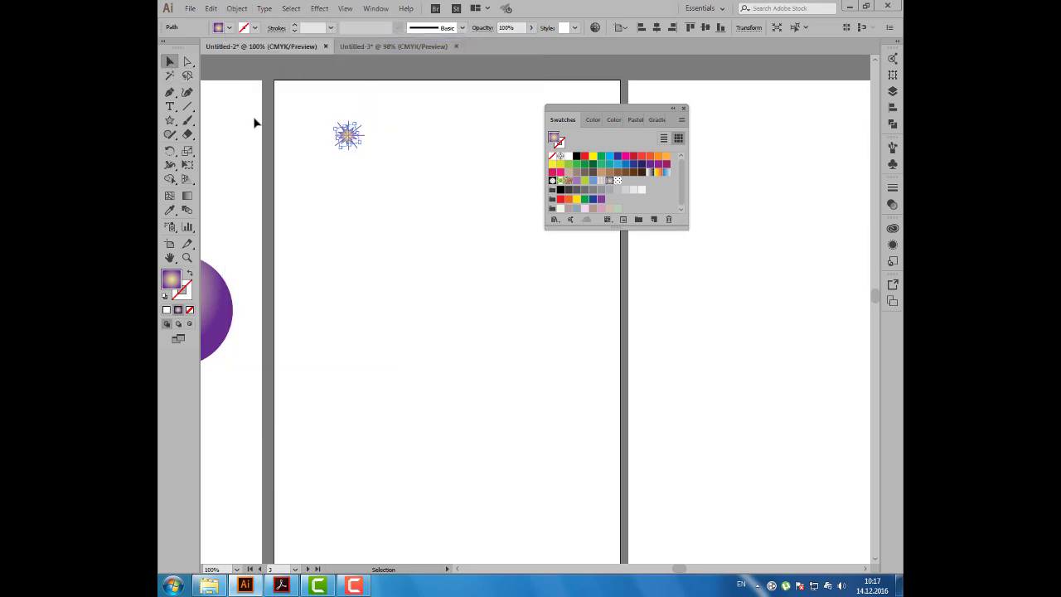
pyautogui.click(362, 218)
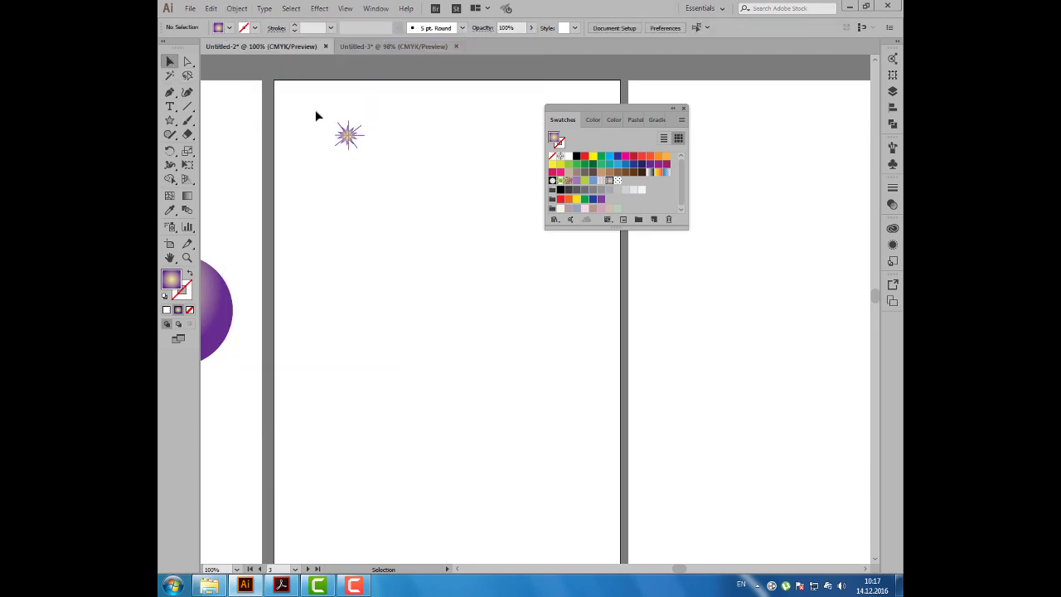
pyautogui.moveTo(316, 109); pyautogui.dragTo(382, 167)
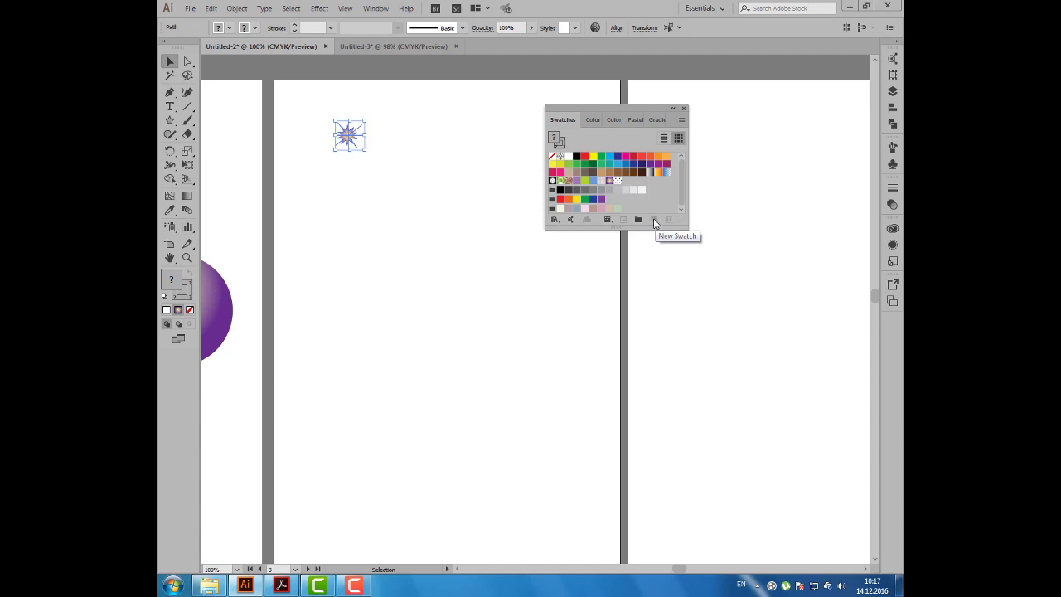
# Step: Drag the star-and-lines drawing into Swatches to create New Pattern Swatch 1
pyautogui.moveTo(564, 105); pyautogui.dragTo(479, 93)
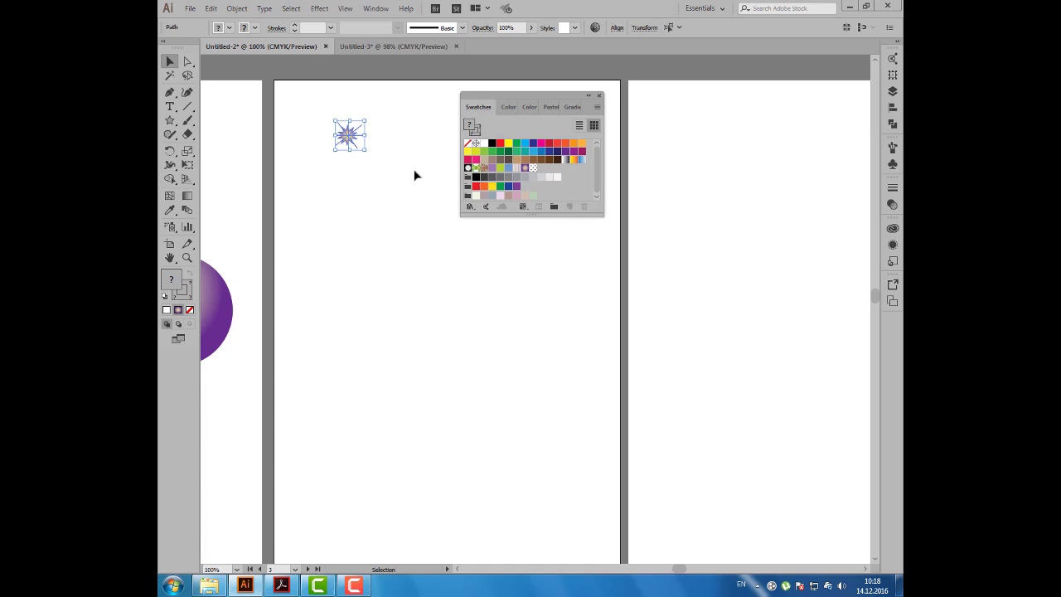
pyautogui.click(367, 162)
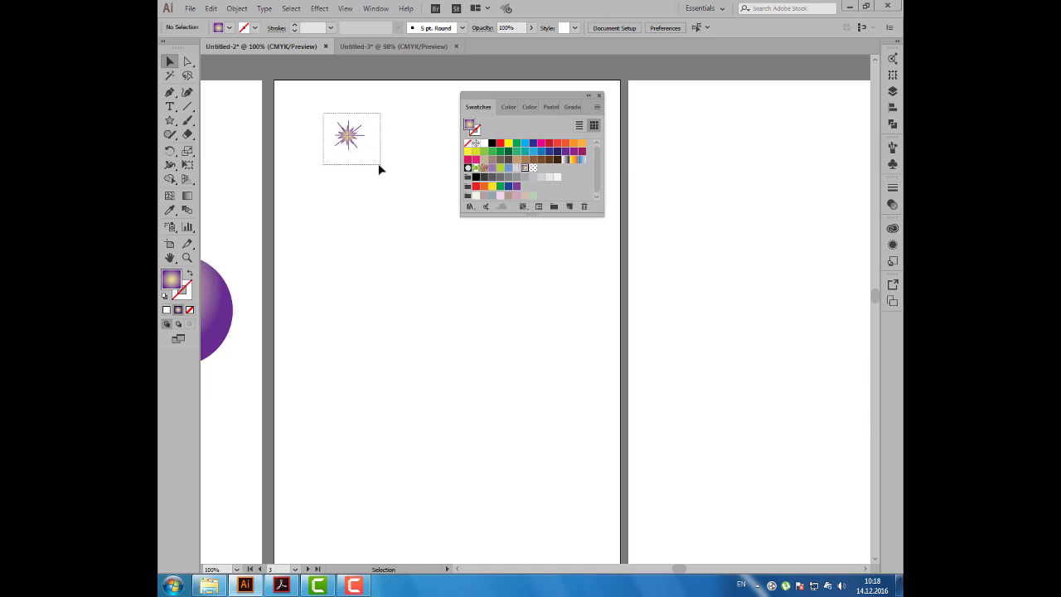
pyautogui.moveTo(324, 117); pyautogui.dragTo(379, 165)
pyautogui.moveTo(348, 132); pyautogui.dragTo(539, 178)
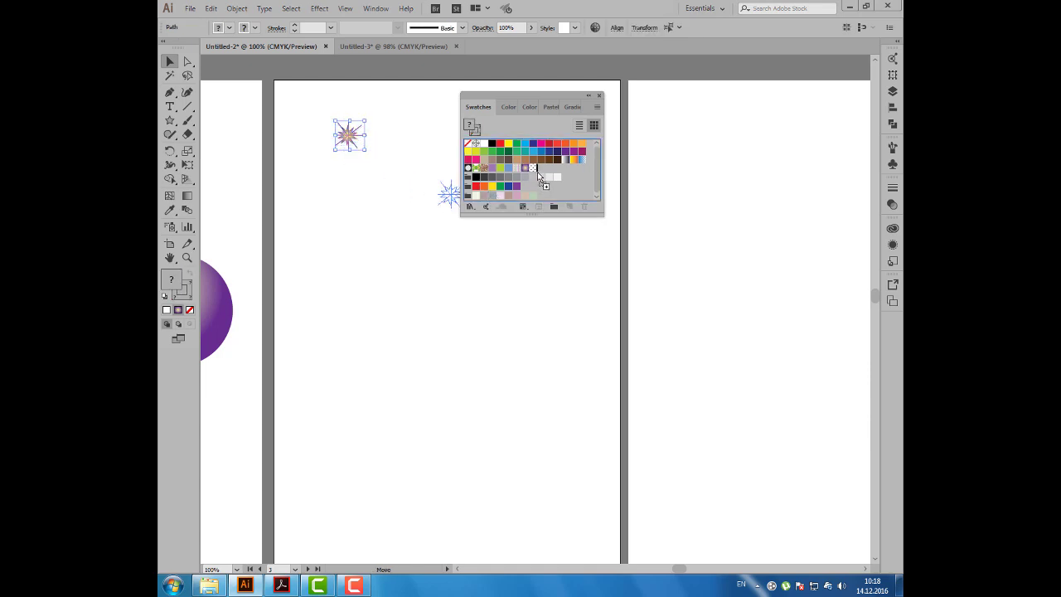
pyautogui.moveTo(539, 169); pyautogui.dragTo(539, 168)
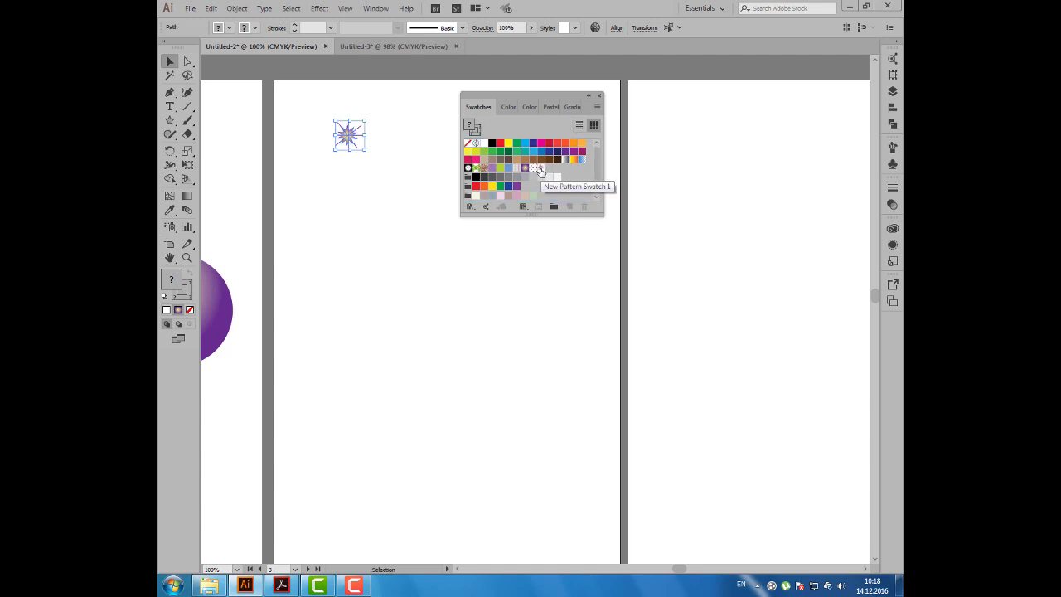
# Step: Move the star to the page's top-left corner
pyautogui.moveTo(479, 98); pyautogui.dragTo(573, 99)
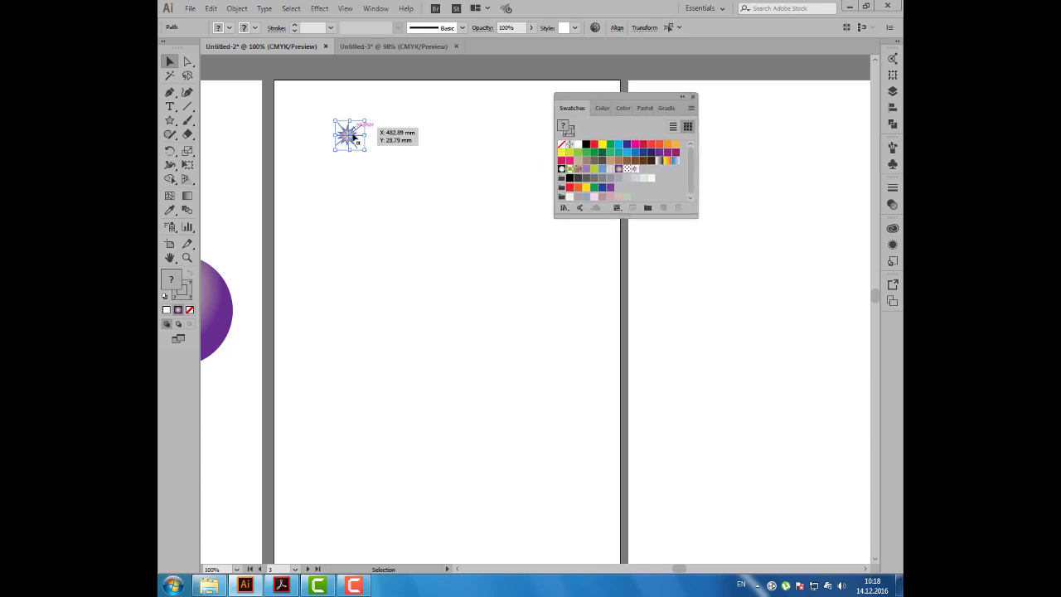
pyautogui.moveTo(353, 136); pyautogui.dragTo(305, 109)
pyautogui.click(318, 130)
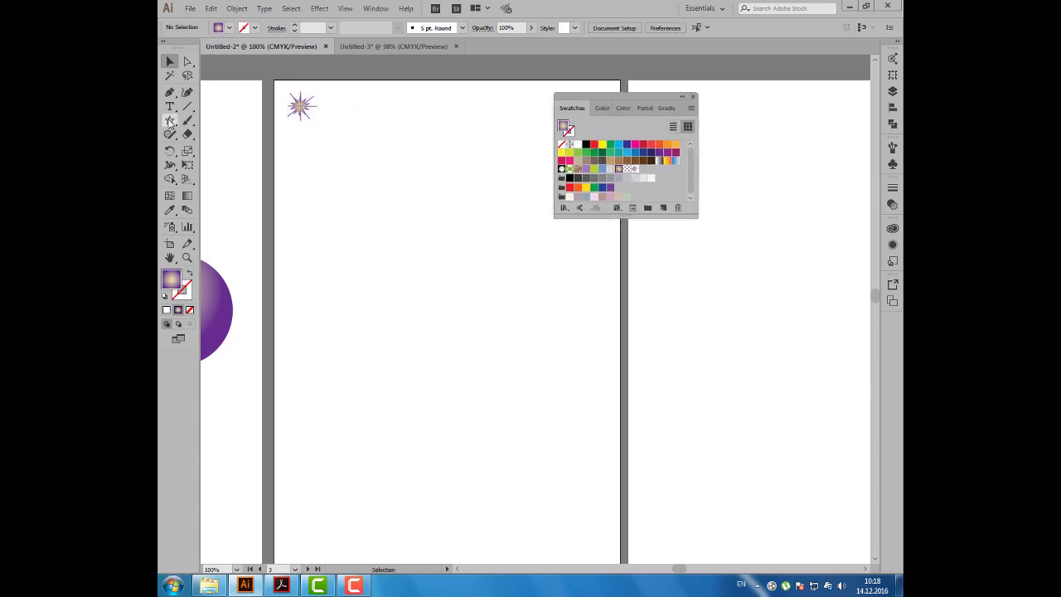
pyautogui.moveTo(170, 122); pyautogui.dragTo(217, 123)
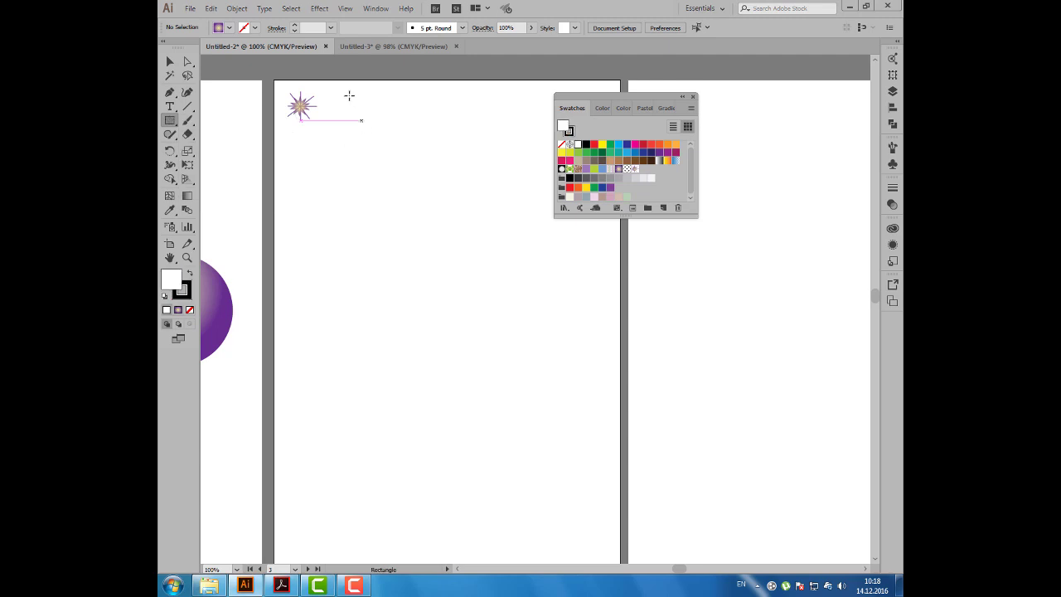
# Step: Draw a large rectangle right of the star and fill it with New Pattern Swatch 1
pyautogui.moveTo(343, 95); pyautogui.dragTo(585, 280)
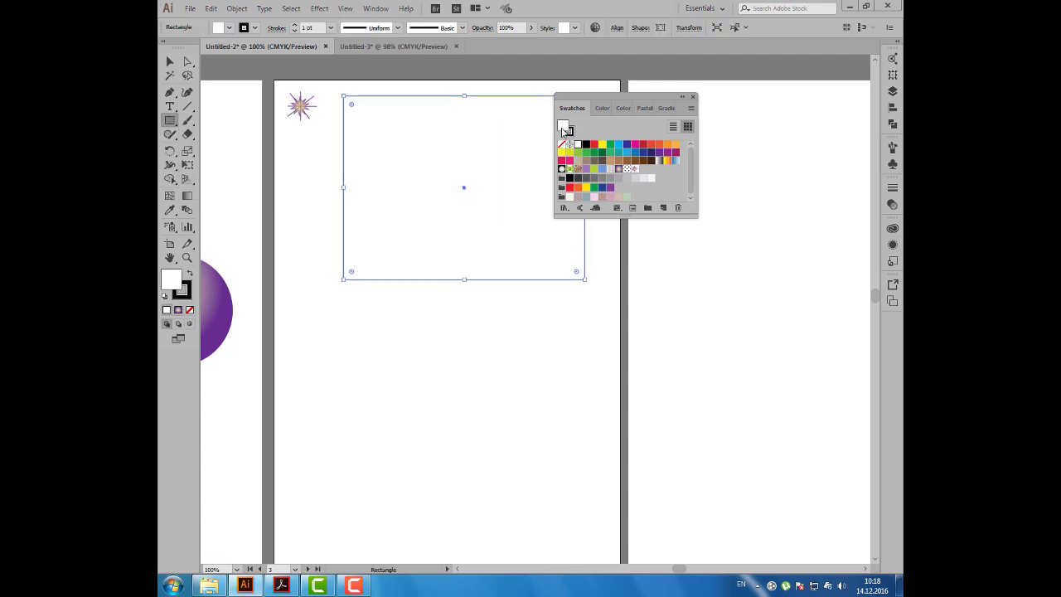
pyautogui.click(632, 169)
pyautogui.moveTo(575, 94); pyautogui.dragTo(678, 81)
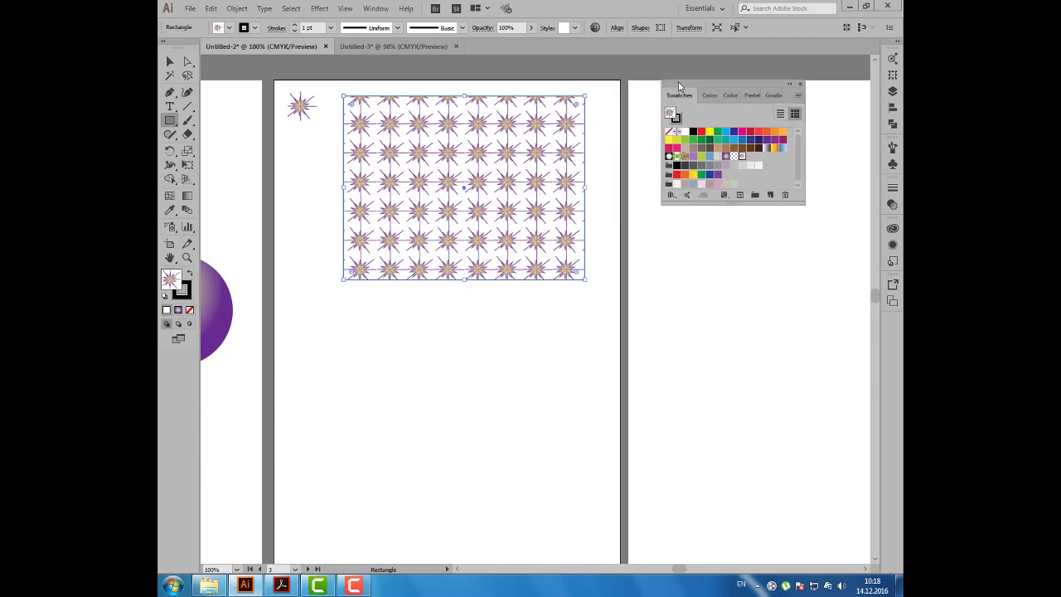
pyautogui.click(171, 62)
pyautogui.click(286, 126)
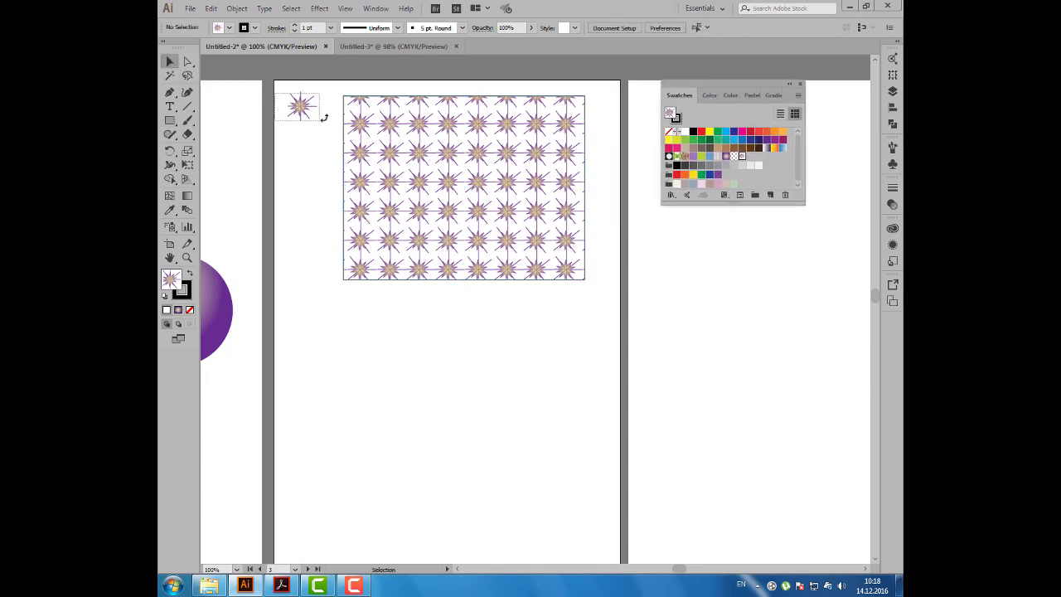
pyautogui.moveTo(450, 339); pyautogui.dragTo(451, 329)
pyautogui.click(170, 120)
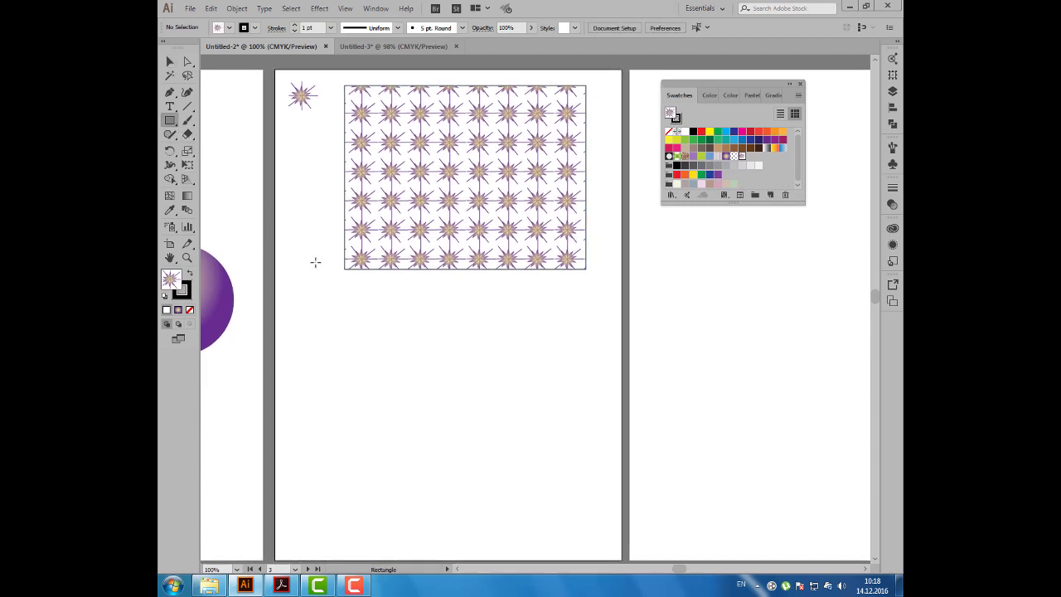
# Step: Draw a small rectangle below with orange fill and a white 2 pt stroke
pyautogui.press('d')
pyautogui.moveTo(301, 332); pyautogui.dragTo(334, 340)
pyautogui.click(227, 30)
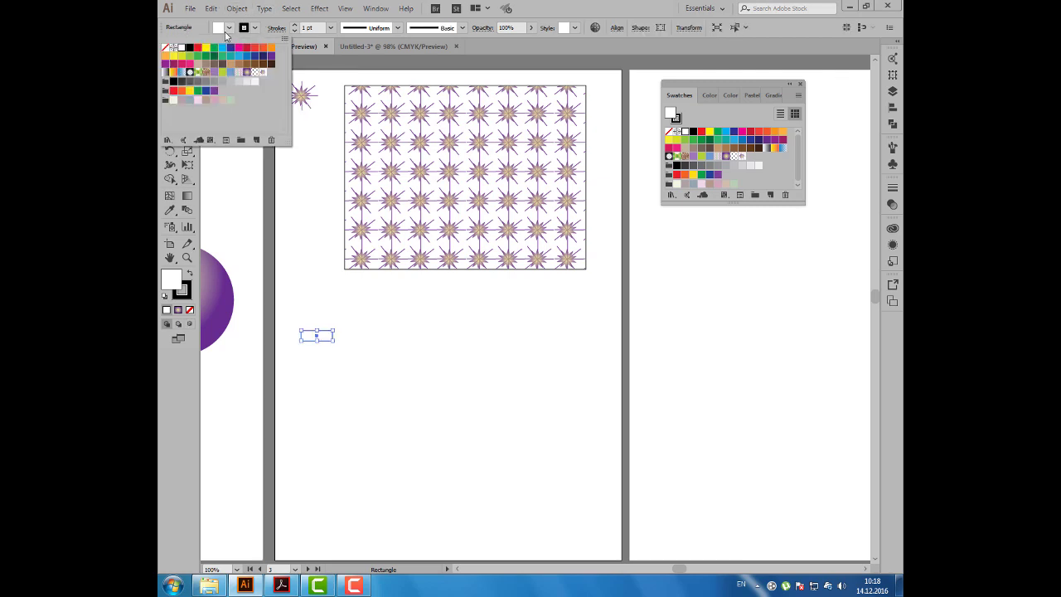
pyautogui.click(271, 47)
pyautogui.click(255, 27)
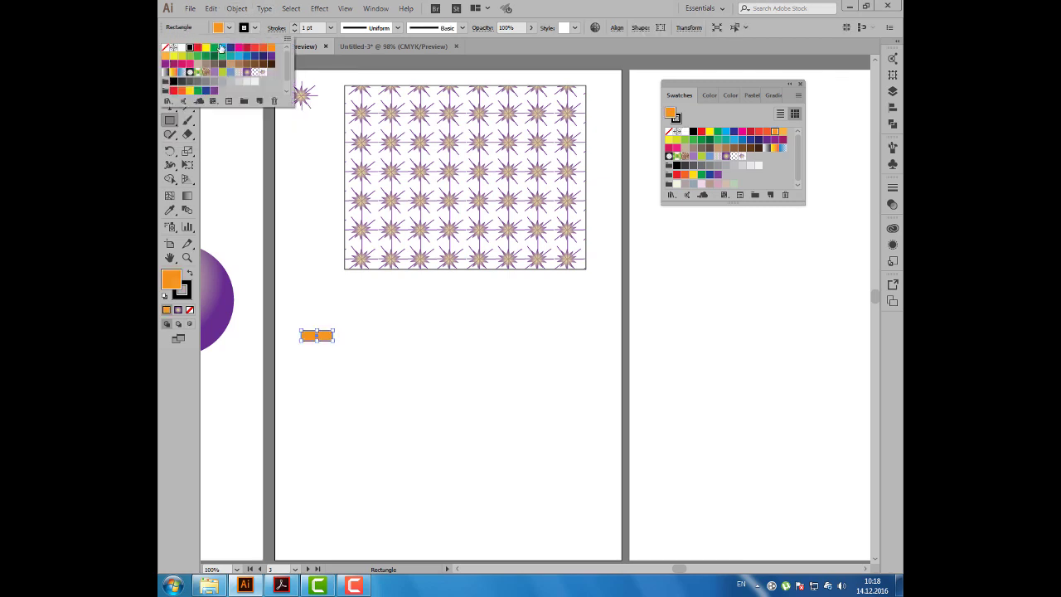
pyautogui.click(240, 80)
pyautogui.click(294, 25)
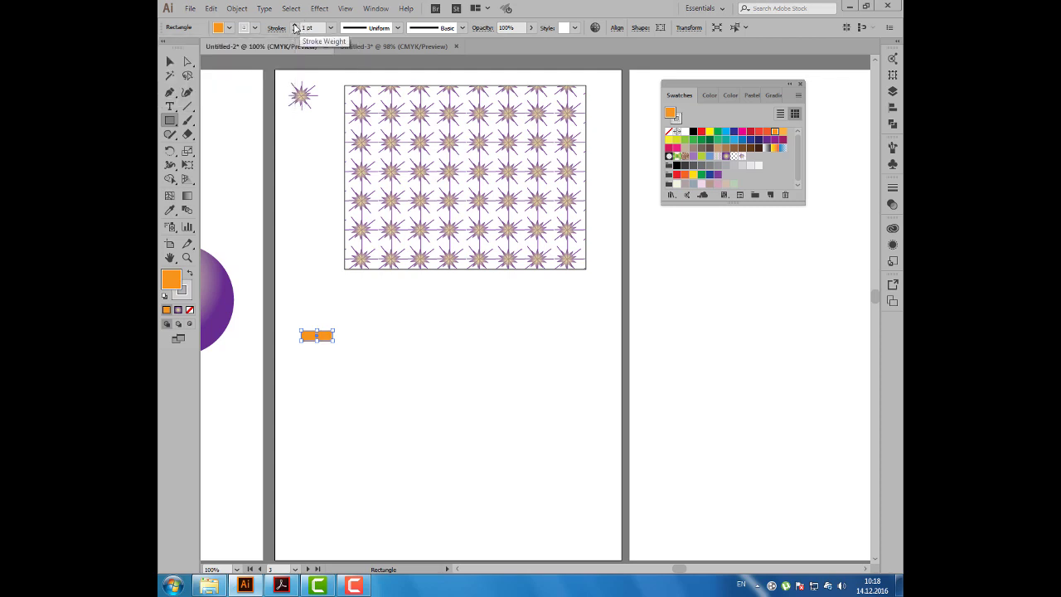
# Step: Drag the orange rectangle into Swatches to save it as a pattern swatch
pyautogui.click(171, 59)
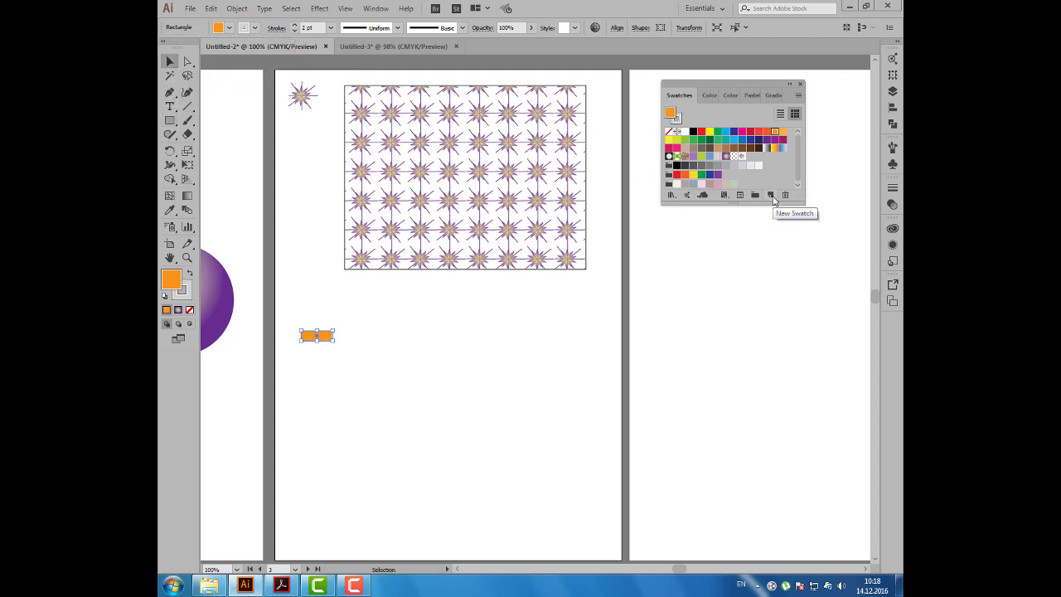
pyautogui.click(770, 195)
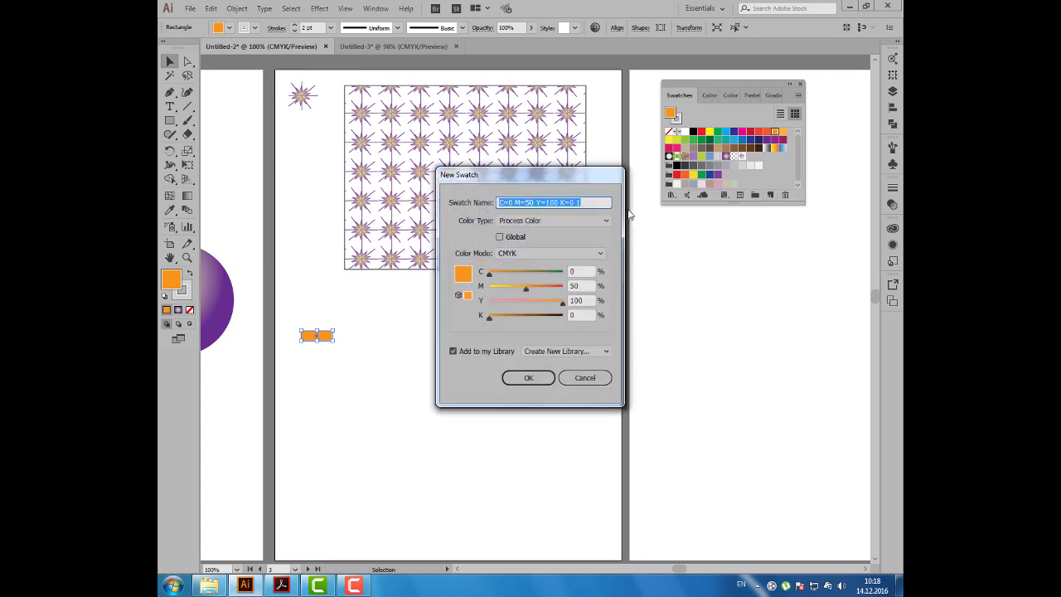
pyautogui.click(585, 379)
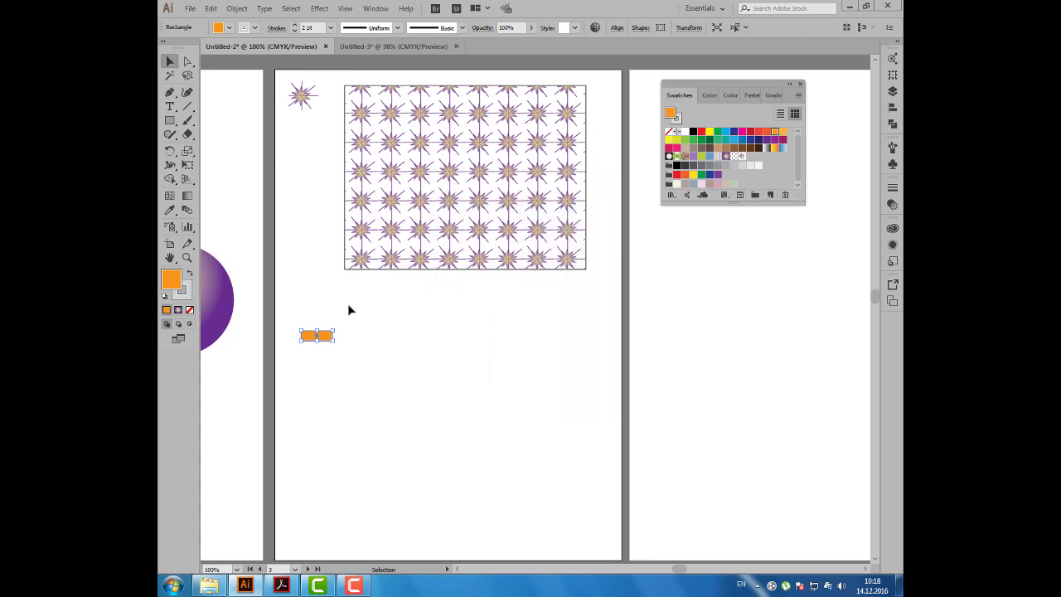
pyautogui.moveTo(326, 340); pyautogui.dragTo(749, 156)
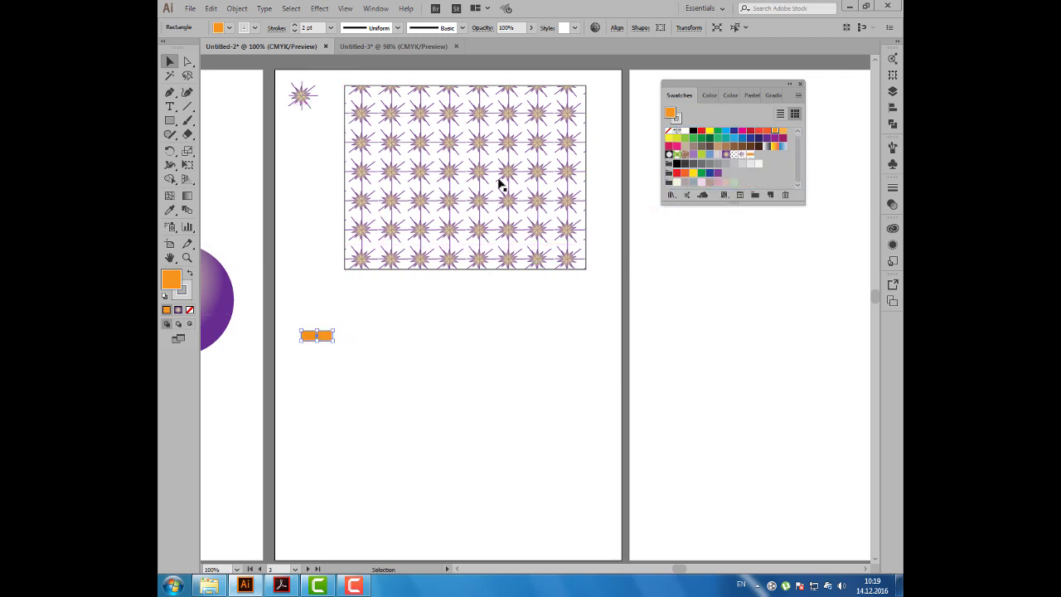
pyautogui.click(230, 147)
pyautogui.click(170, 120)
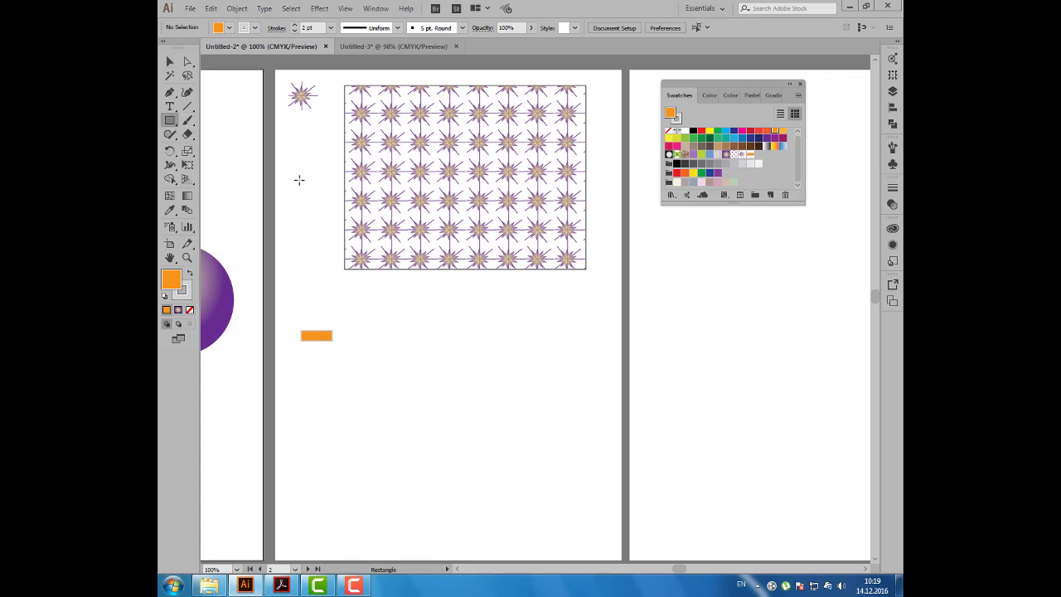
# Step: Draw a large rectangle below the star-pattern rectangle and fill it with the orange brick pattern
pyautogui.press('d')
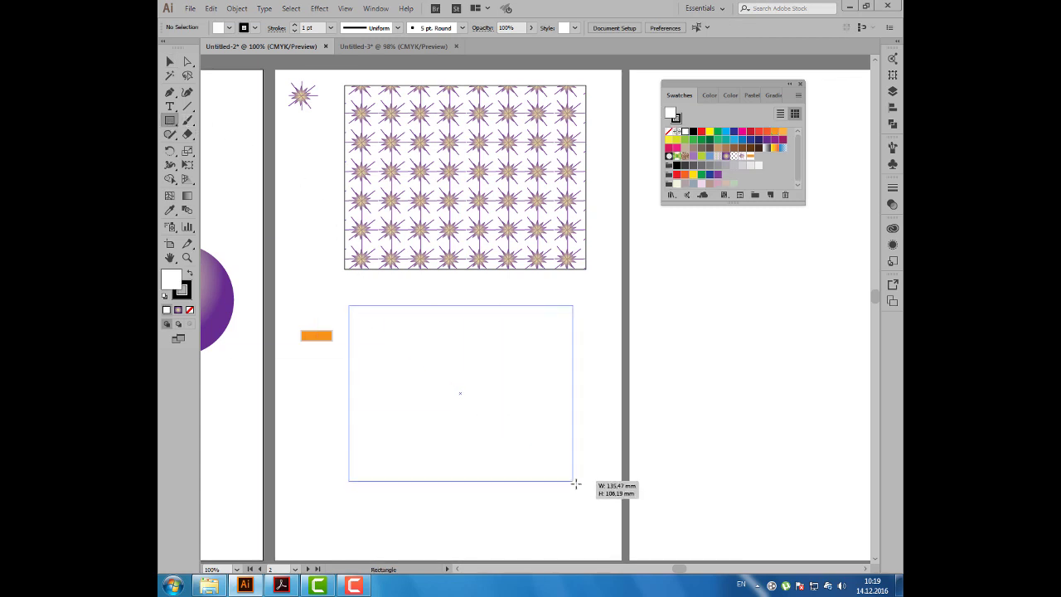
pyautogui.moveTo(545, 455); pyautogui.dragTo(580, 482)
pyautogui.click(750, 158)
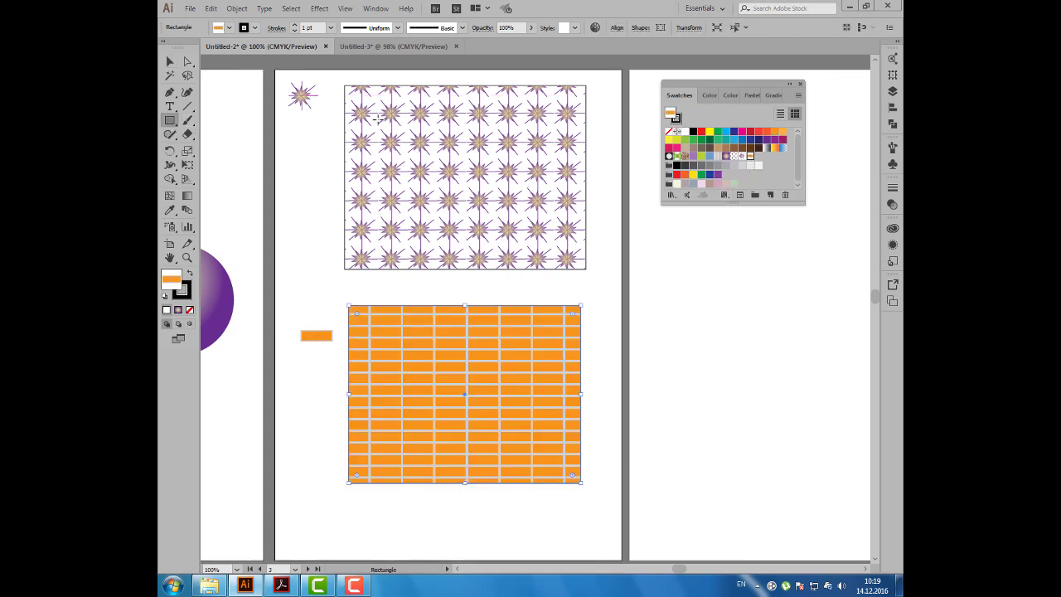
# Step: Nudge the small orange rectangle into line with the star
pyautogui.click(170, 61)
pyautogui.click(213, 118)
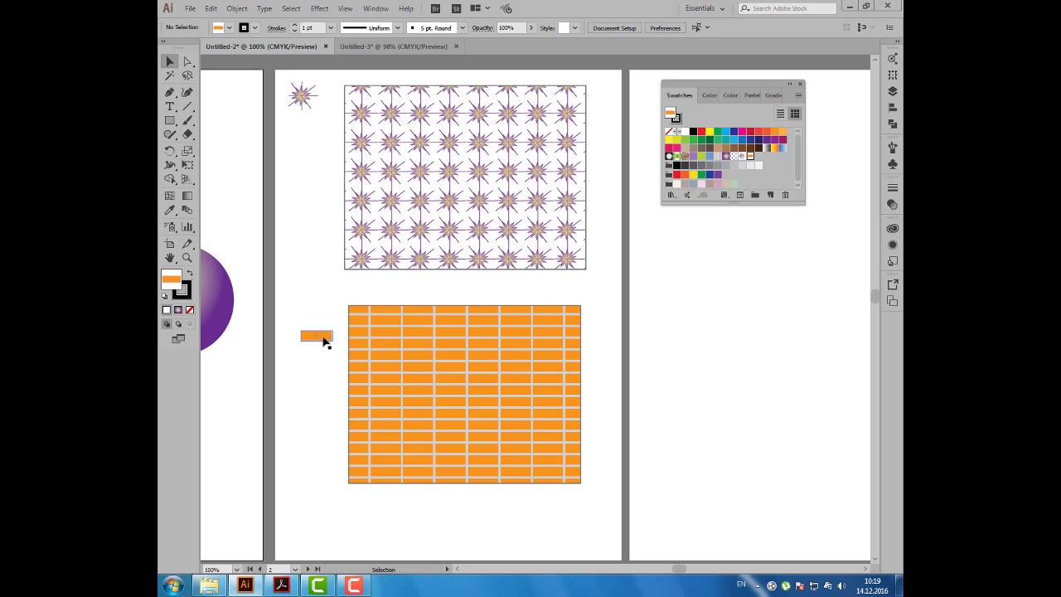
pyautogui.moveTo(322, 342); pyautogui.dragTo(316, 338)
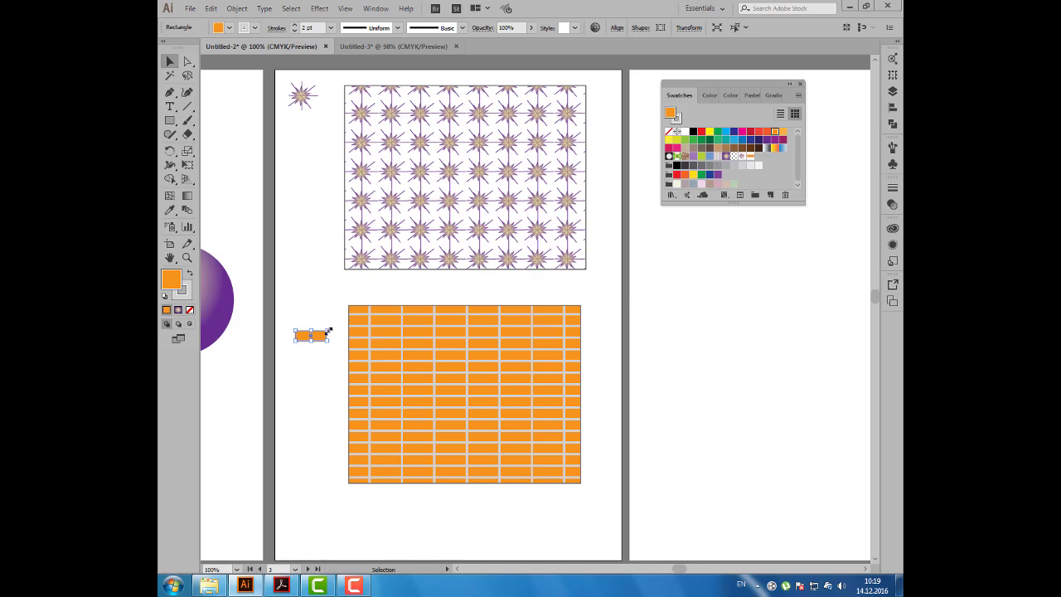
# Step: Review the Acrobat tutorial's pattern generator page, marking its Tile Type area, then return to Illustrator
pyautogui.click(286, 585)
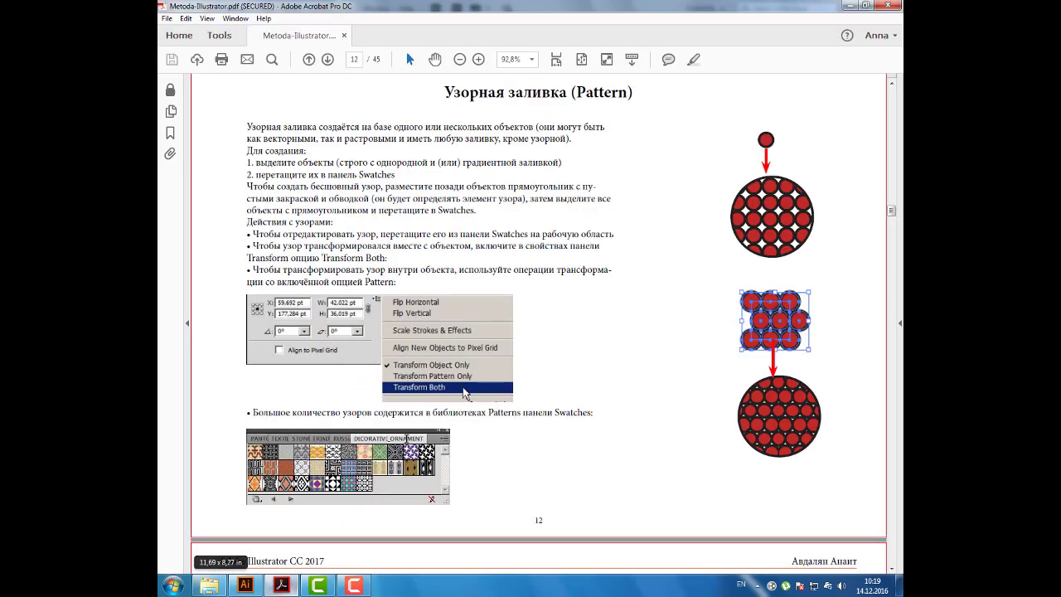
pyautogui.scroll(-3, 402, 443)
pyautogui.scroll(-5, 403, 443)
pyautogui.scroll(-4, 402, 444)
pyautogui.scroll(-2, 402, 443)
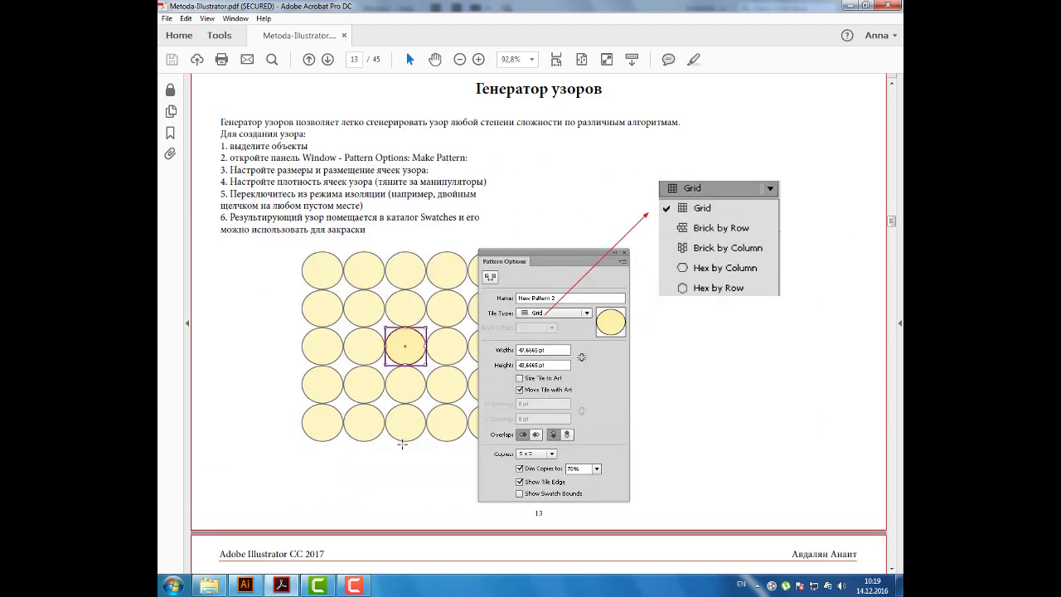
pyautogui.scroll(1, 402, 443)
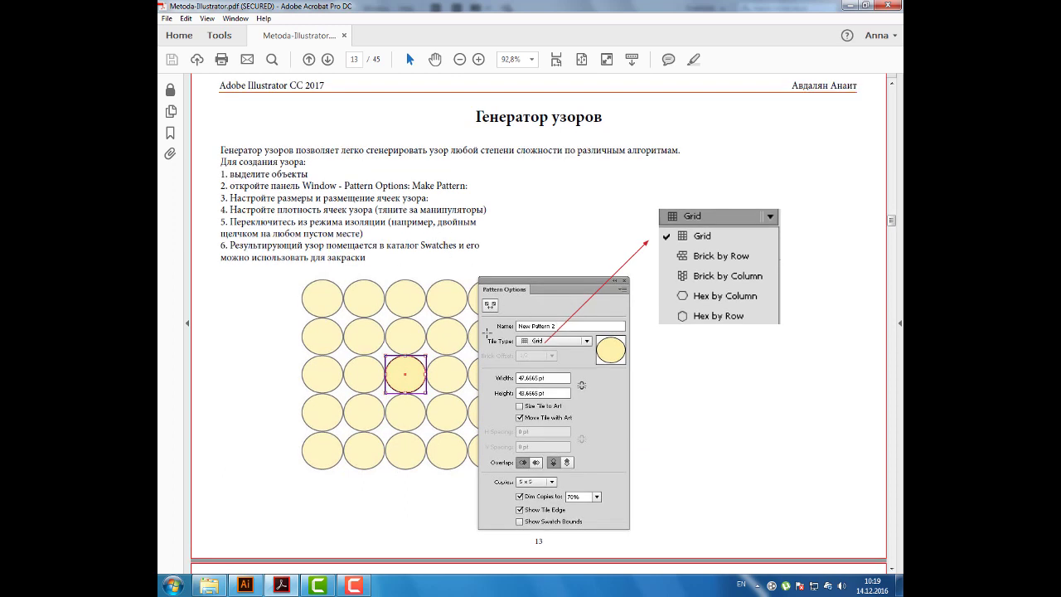
pyautogui.moveTo(483, 331); pyautogui.dragTo(600, 356)
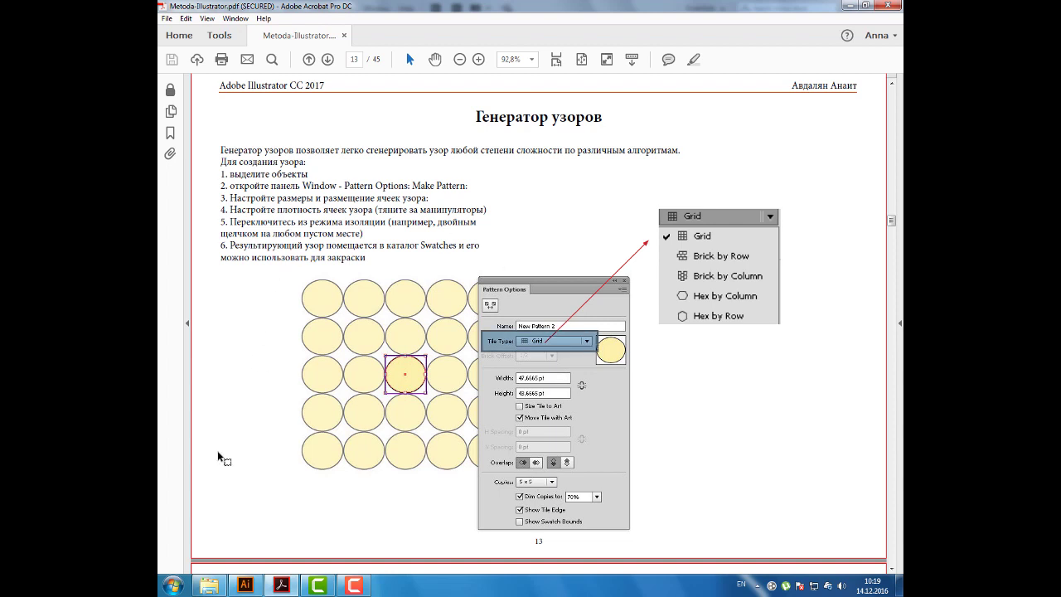
pyautogui.click(244, 585)
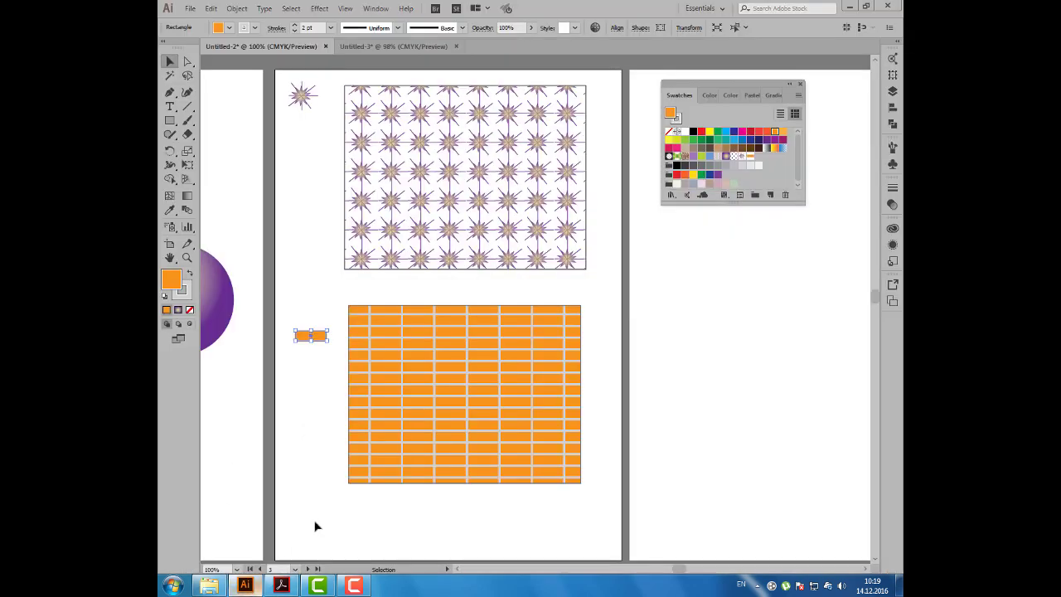
pyautogui.click(689, 347)
pyautogui.moveTo(691, 82); pyautogui.dragTo(721, 85)
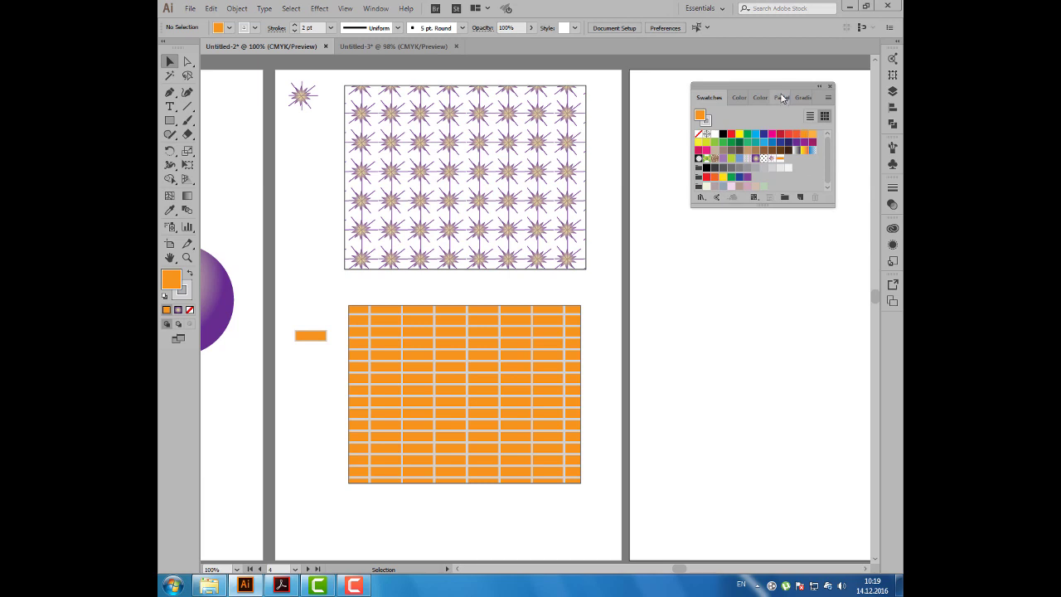
pyautogui.moveTo(768, 88); pyautogui.dragTo(746, 101)
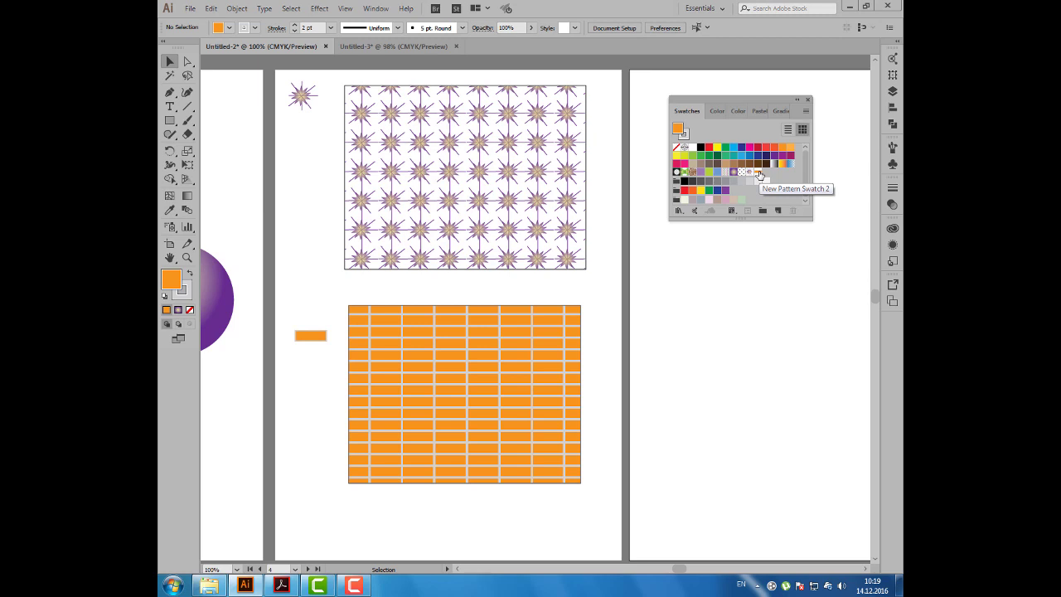
# Step: Set New Pattern Swatch 2's tile type to Brick by Row
pyautogui.doubleClick(759, 172)
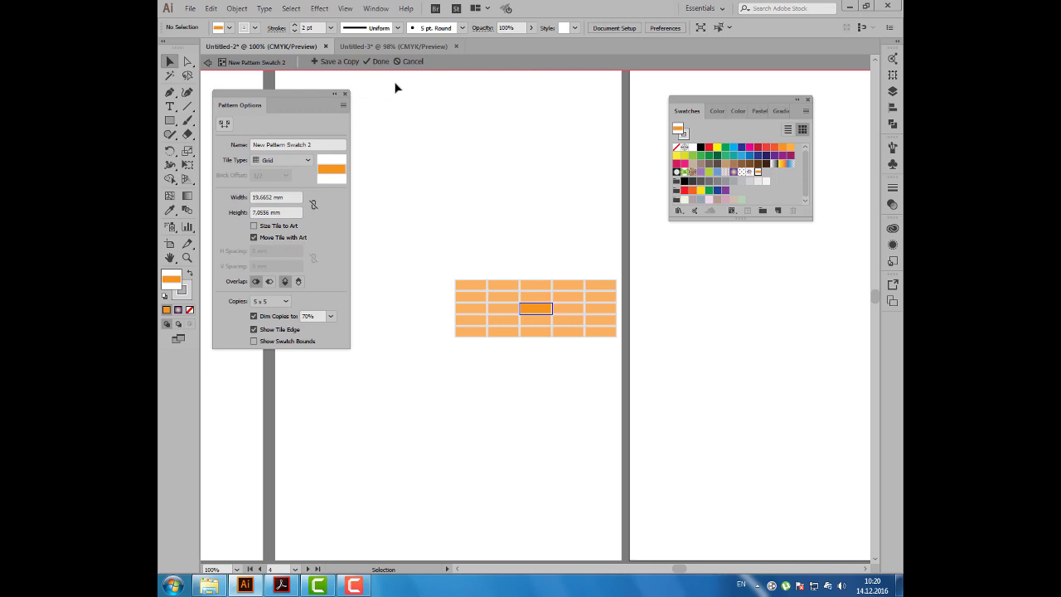
pyautogui.click(294, 160)
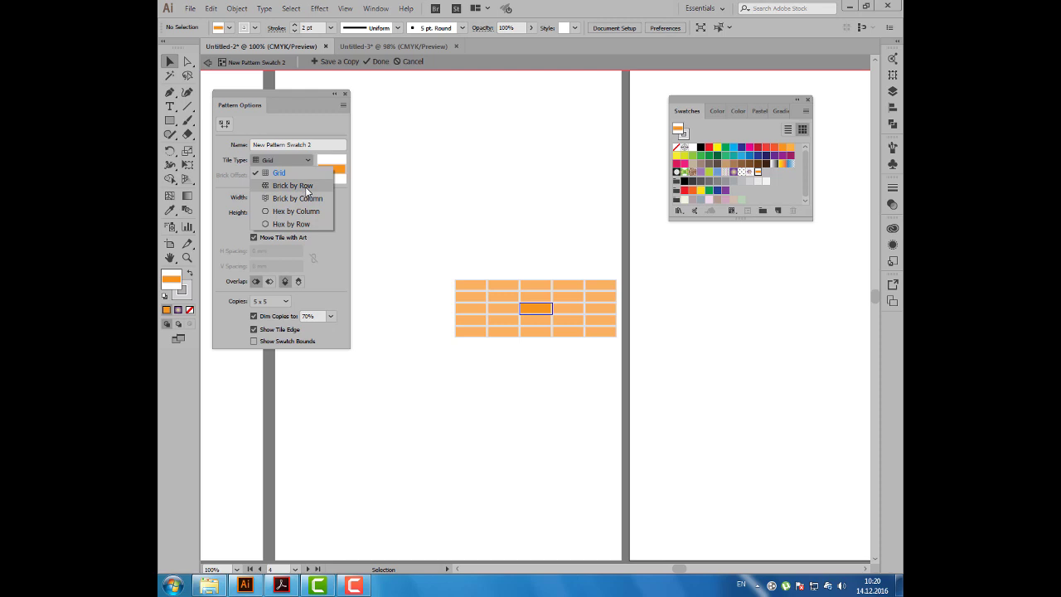
pyautogui.click(306, 186)
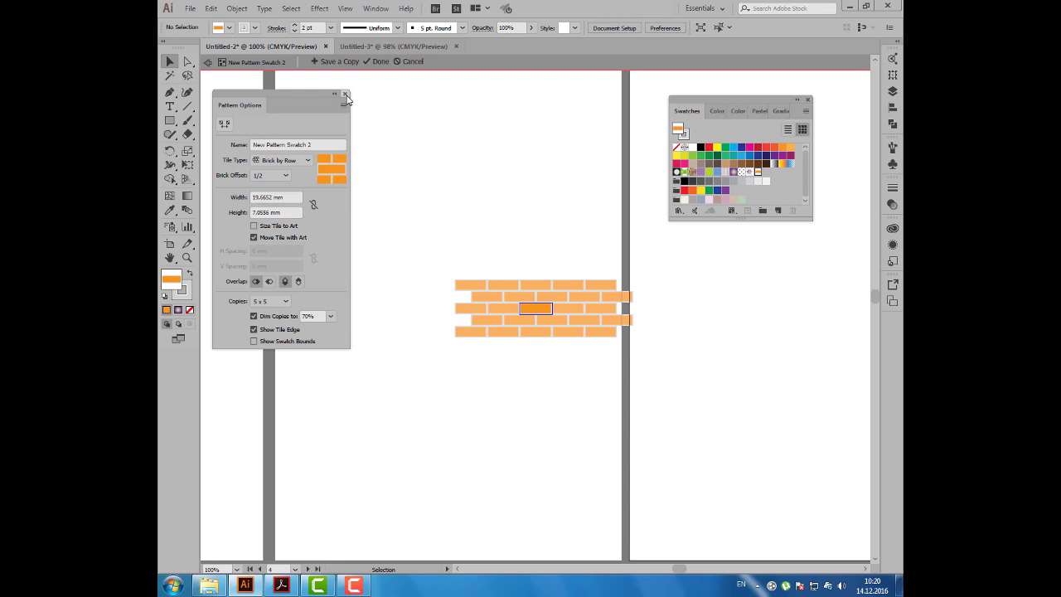
pyautogui.click(346, 94)
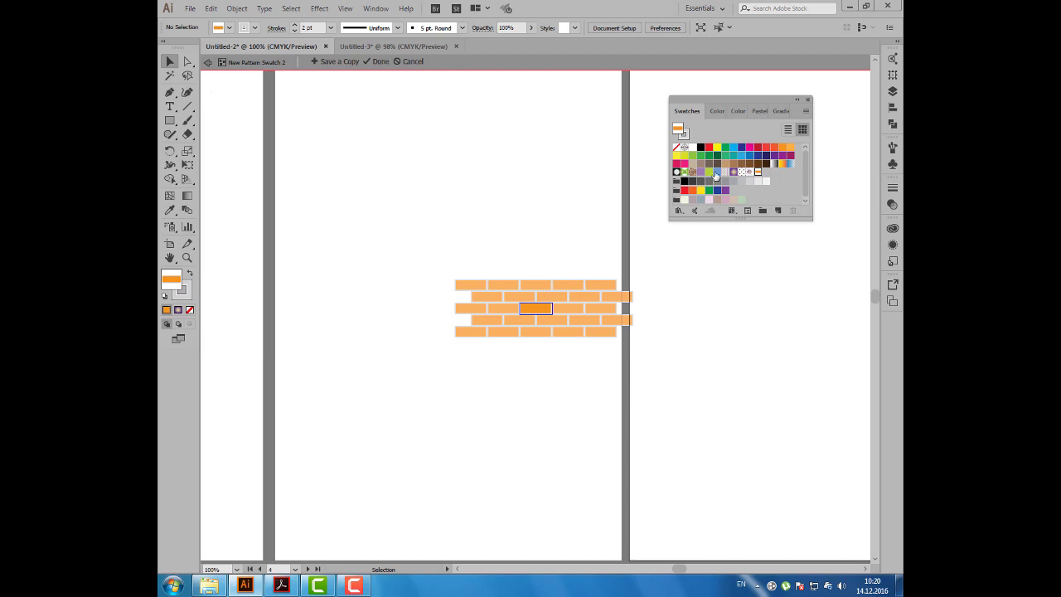
# Step: Exit pattern editing mode for the brick pattern and reposition the Swatches panel
pyautogui.doubleClick(757, 173)
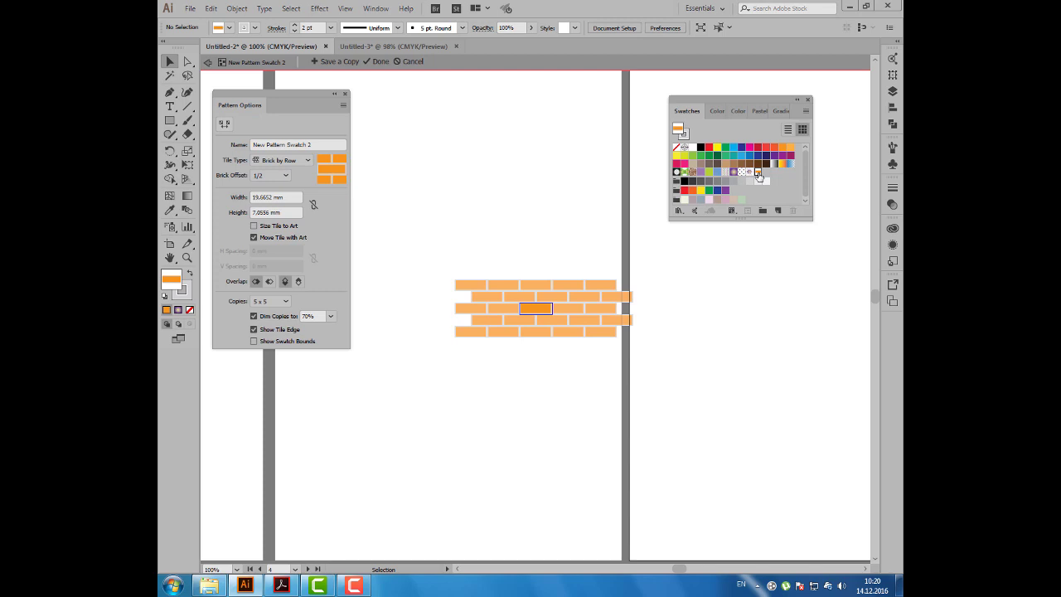
pyautogui.click(343, 106)
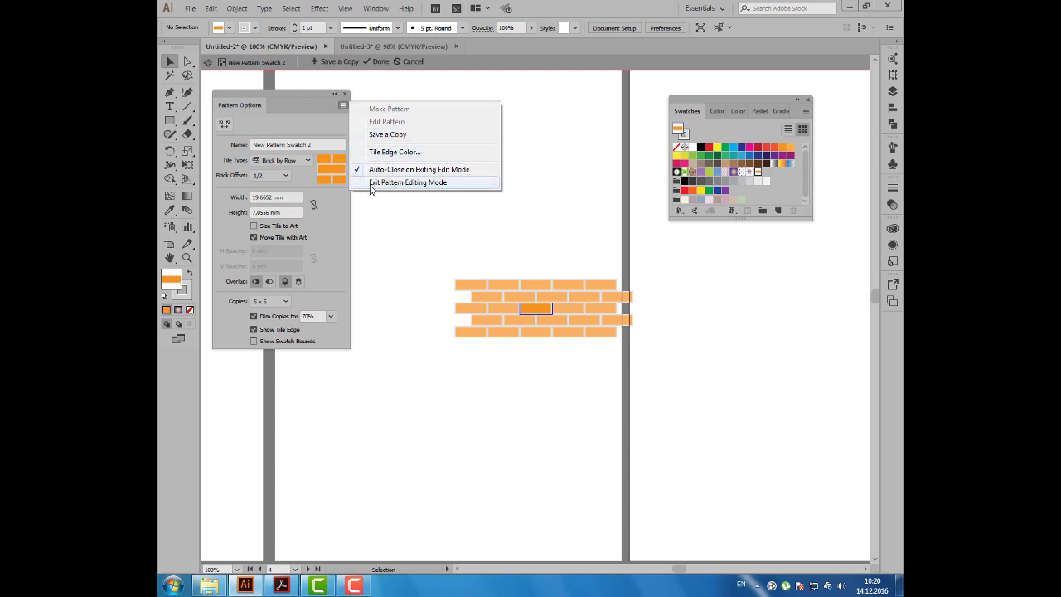
pyautogui.click(368, 184)
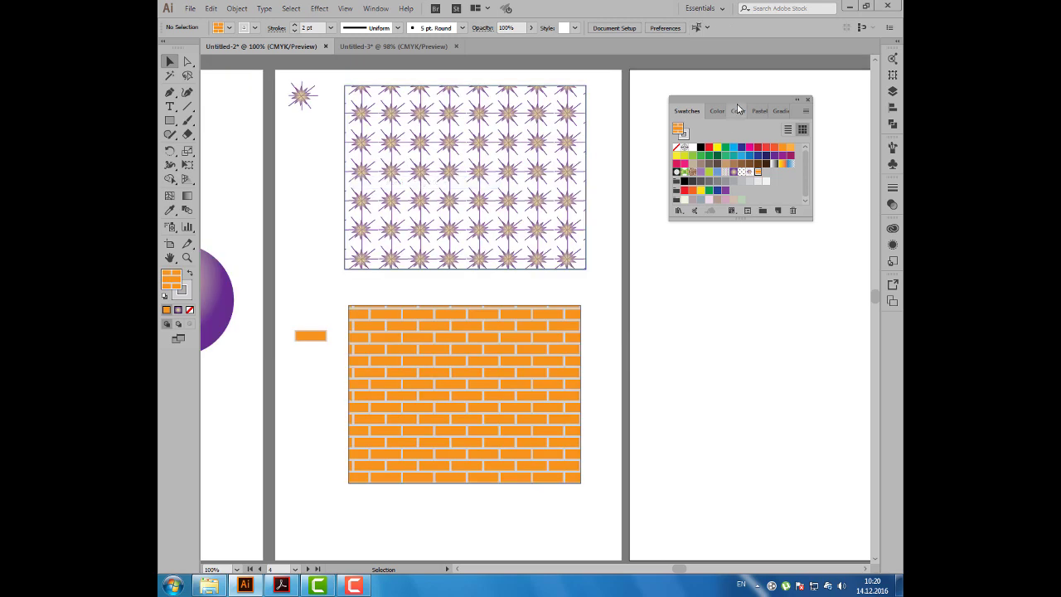
pyautogui.moveTo(748, 119); pyautogui.dragTo(731, 101)
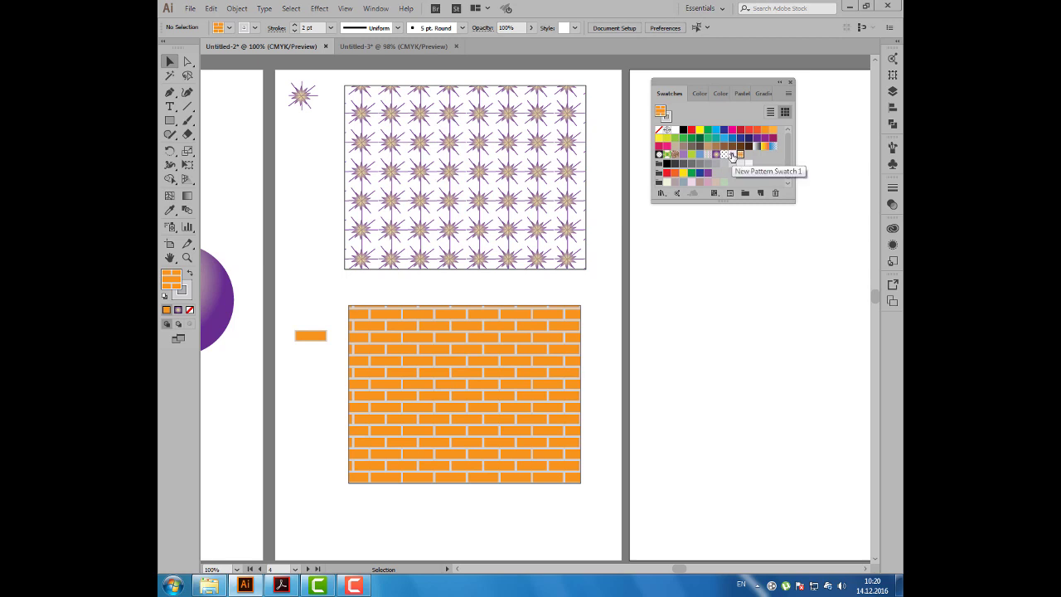
# Step: Change New Pattern Swatch 1's star tiling to Hex by Row
pyautogui.doubleClick(730, 155)
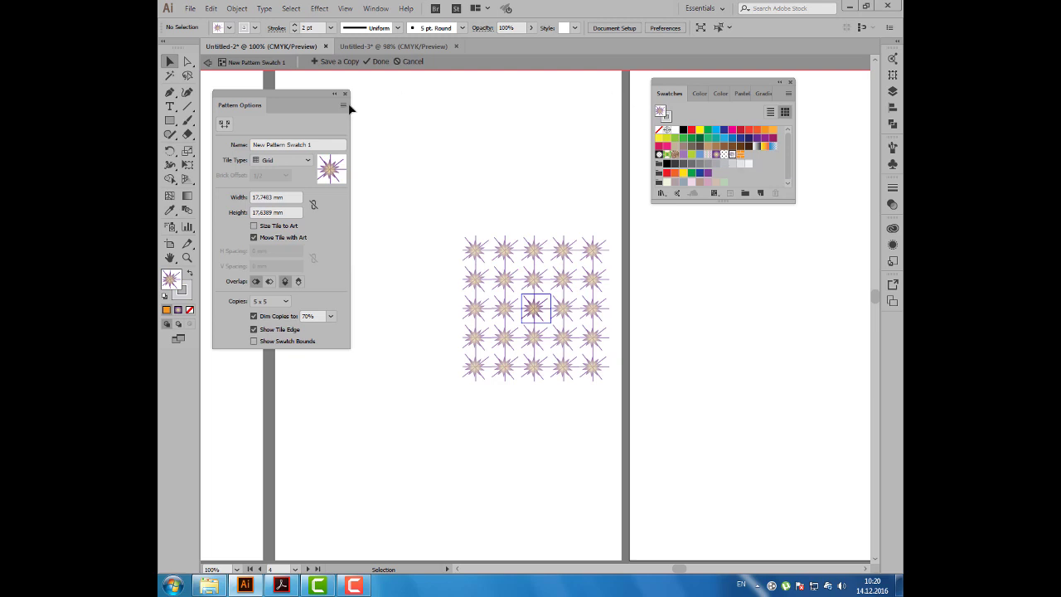
pyautogui.click(282, 160)
pyautogui.click(291, 211)
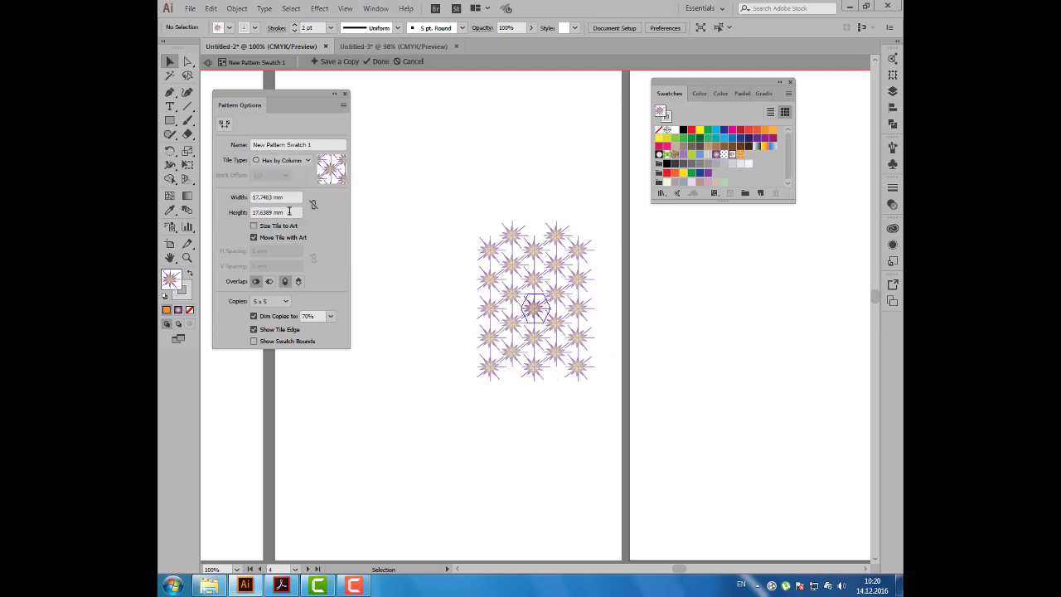
pyautogui.click(308, 160)
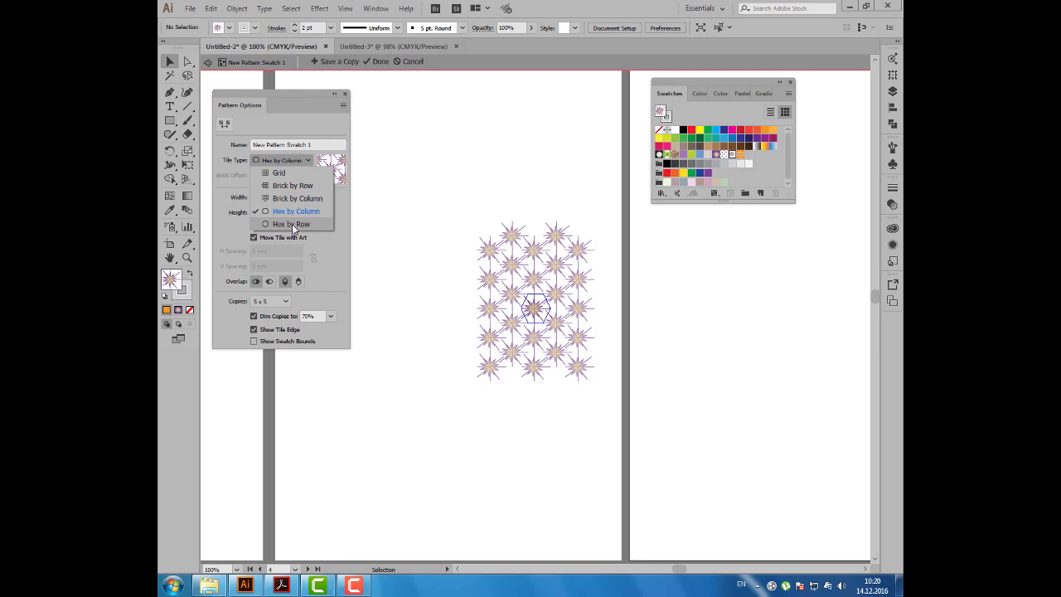
pyautogui.click(292, 223)
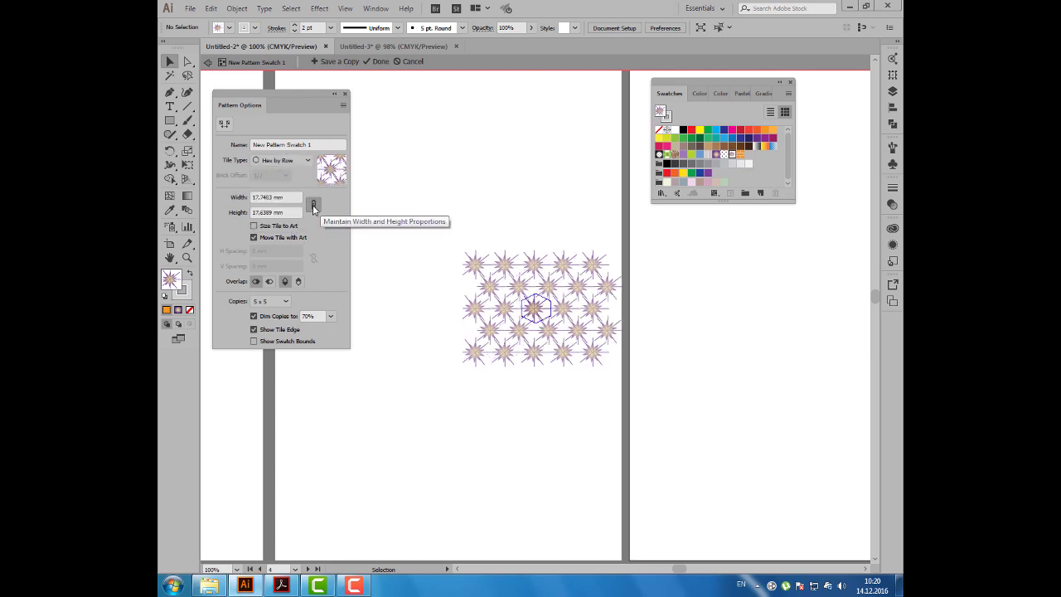
# Step: Make the star tiles proportional at 12 mm wide and exit pattern editing
pyautogui.click(313, 206)
pyautogui.click(267, 197)
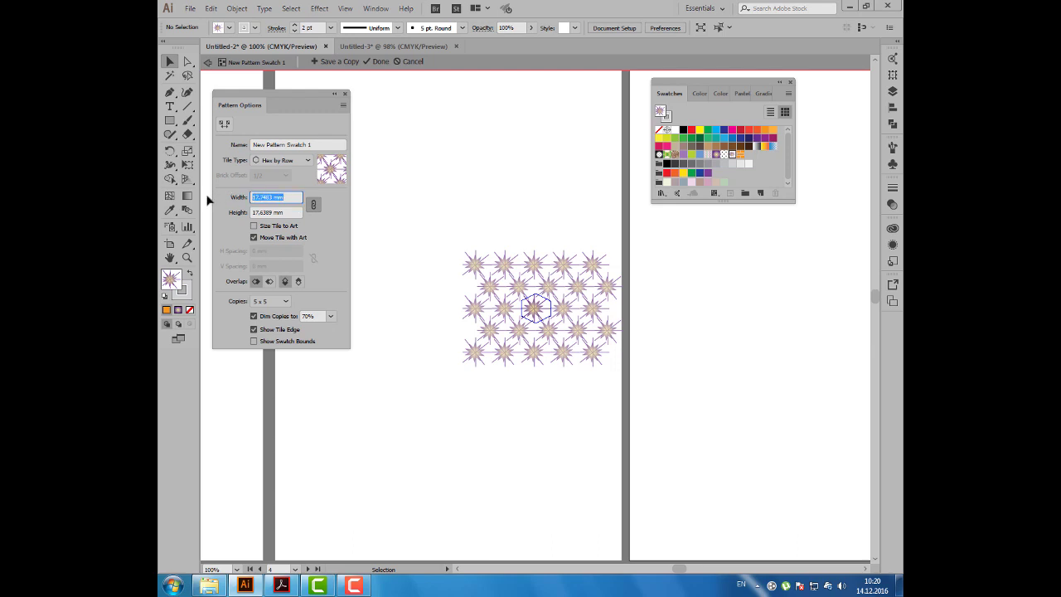
pyautogui.write('12')
pyautogui.press('Tab')
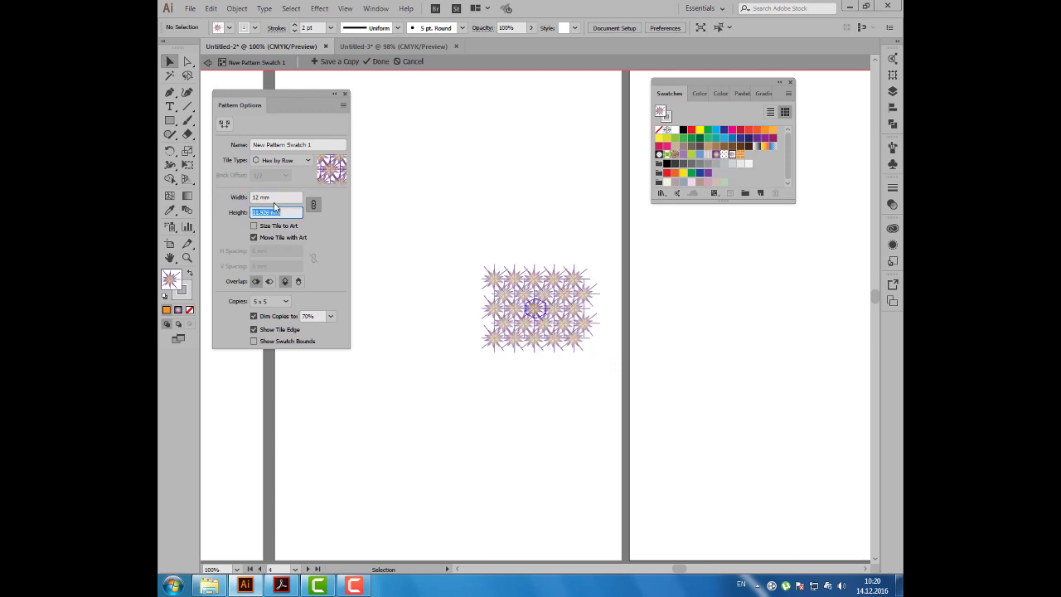
pyautogui.click(343, 106)
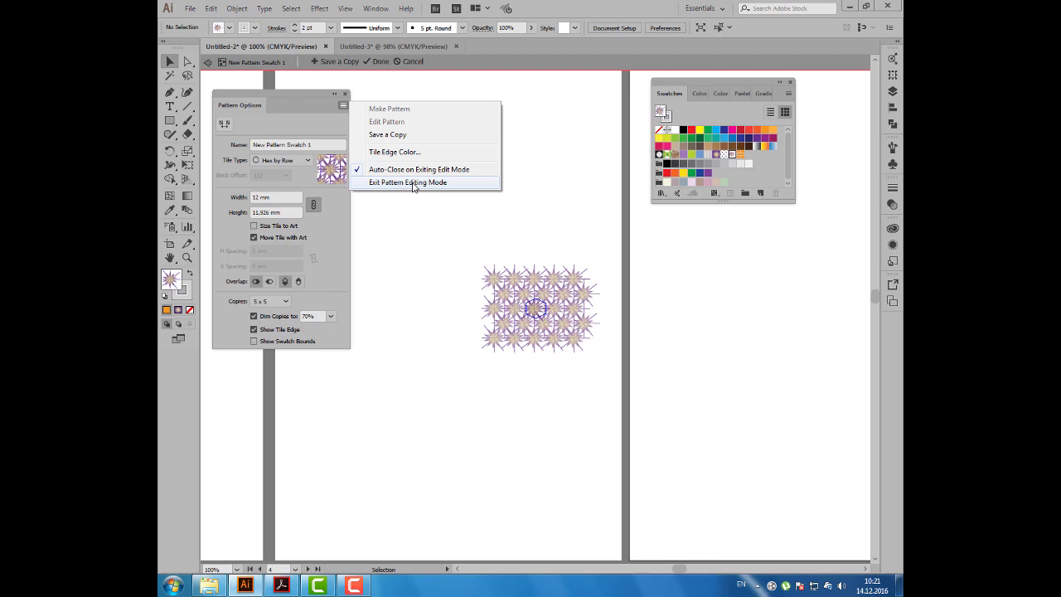
pyautogui.click(413, 182)
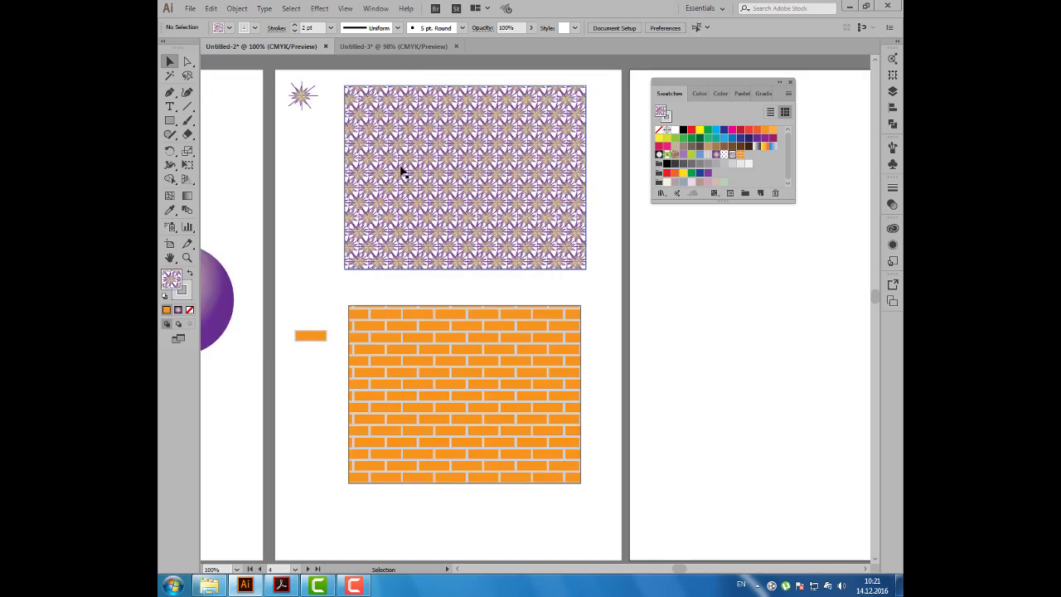
# Step: Return to the previous artboard and choose Гортензия.jpg from Sample Pictures to place
pyautogui.hotkey('shift', 'pageup')
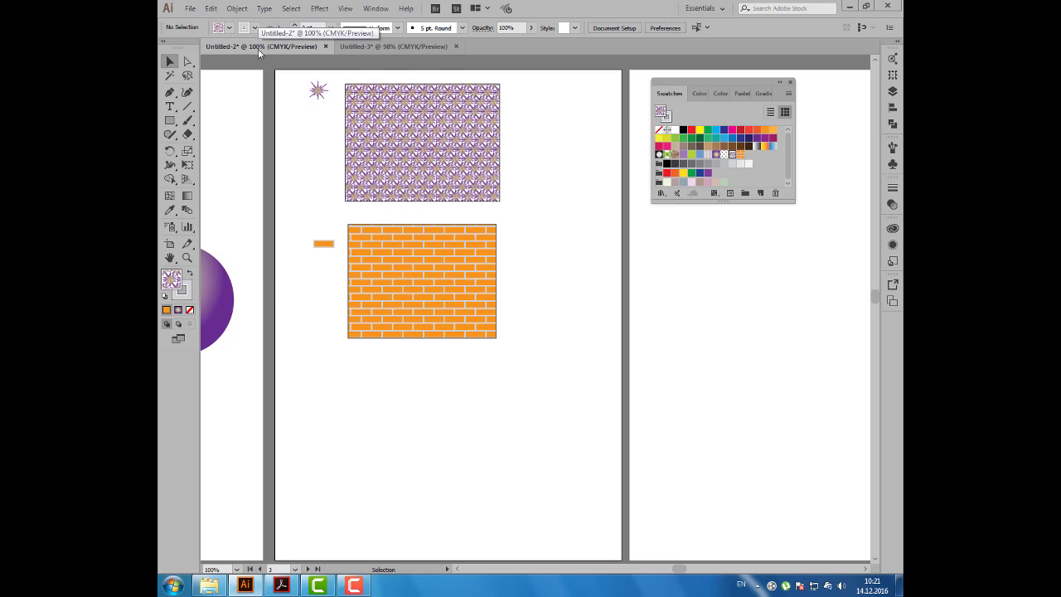
pyautogui.click(191, 9)
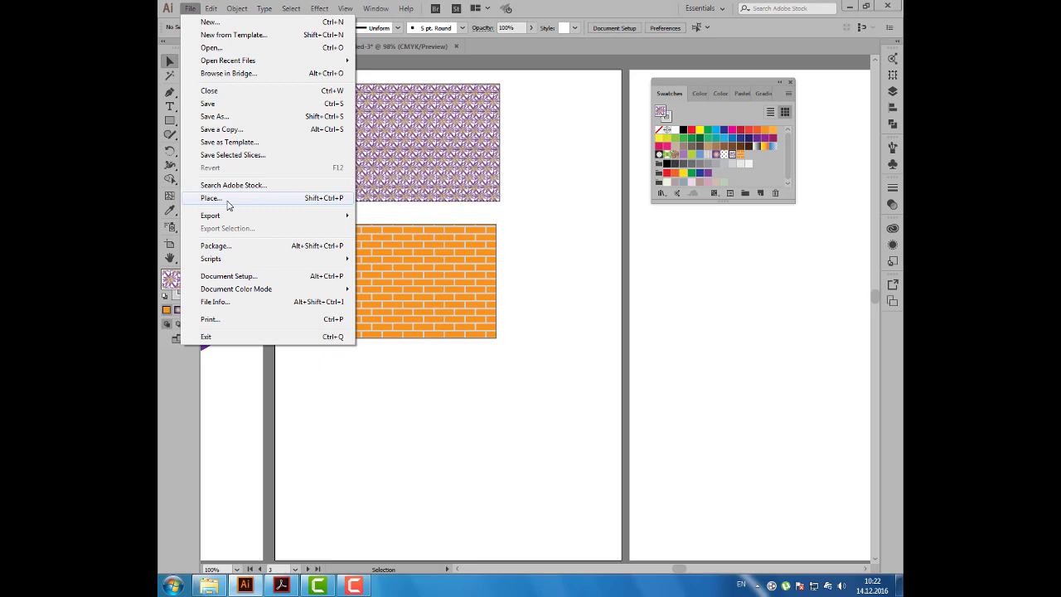
pyautogui.click(228, 204)
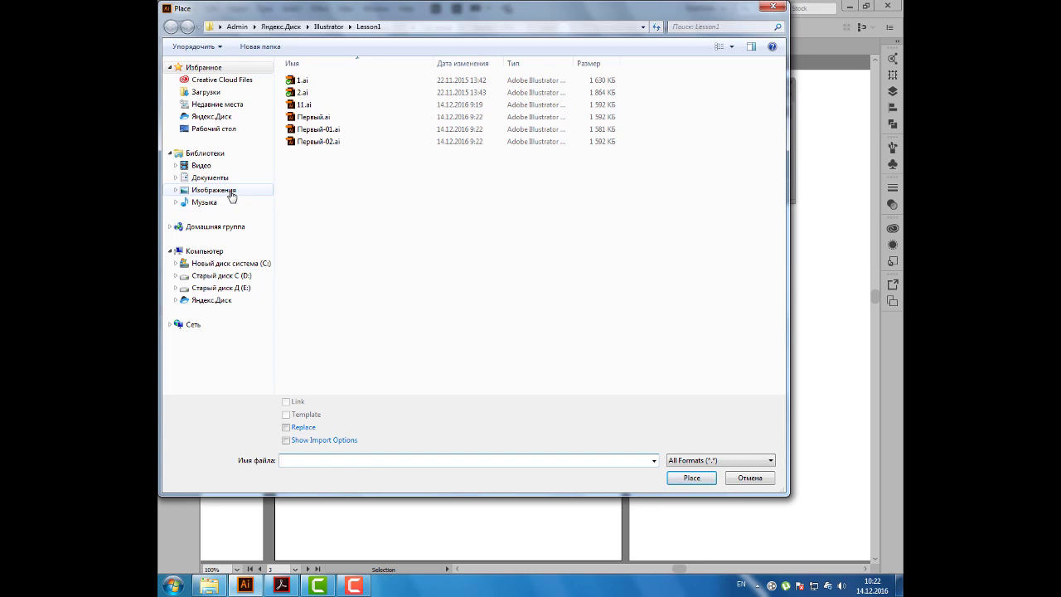
pyautogui.click(231, 192)
pyautogui.doubleClick(373, 286)
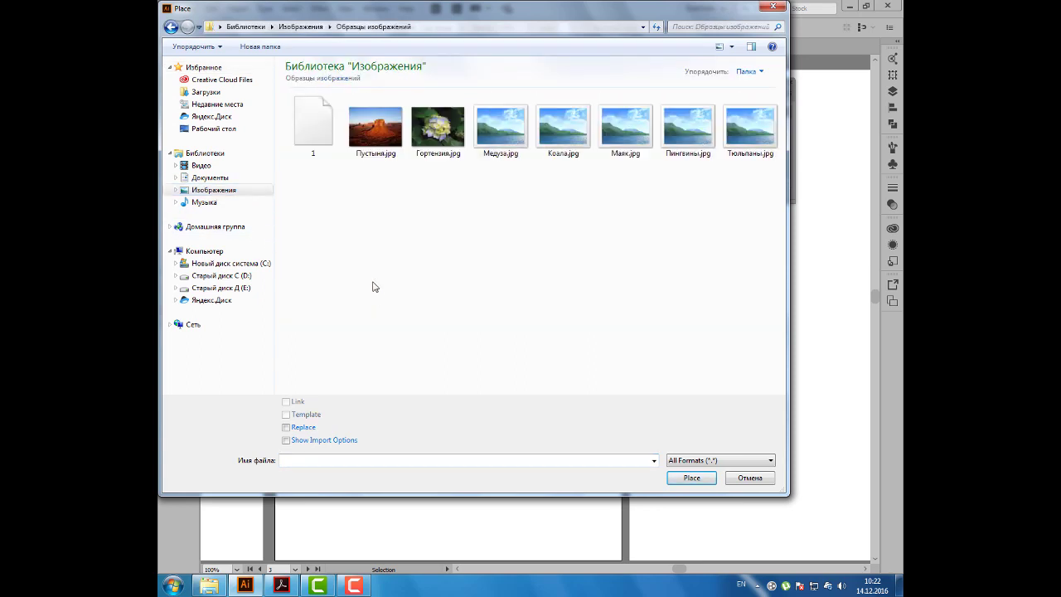
pyautogui.click(441, 139)
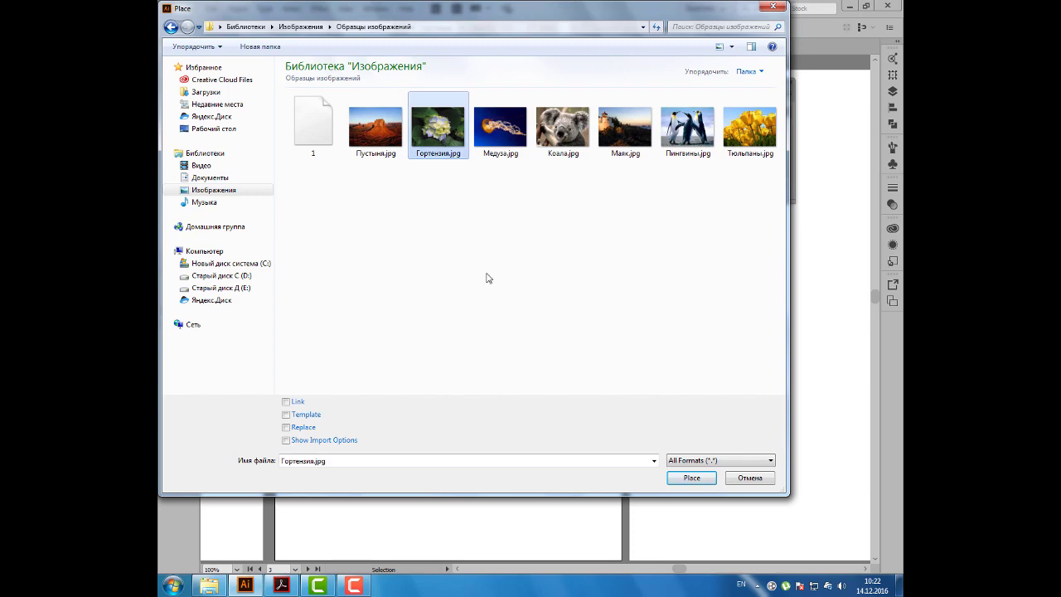
pyautogui.click(693, 478)
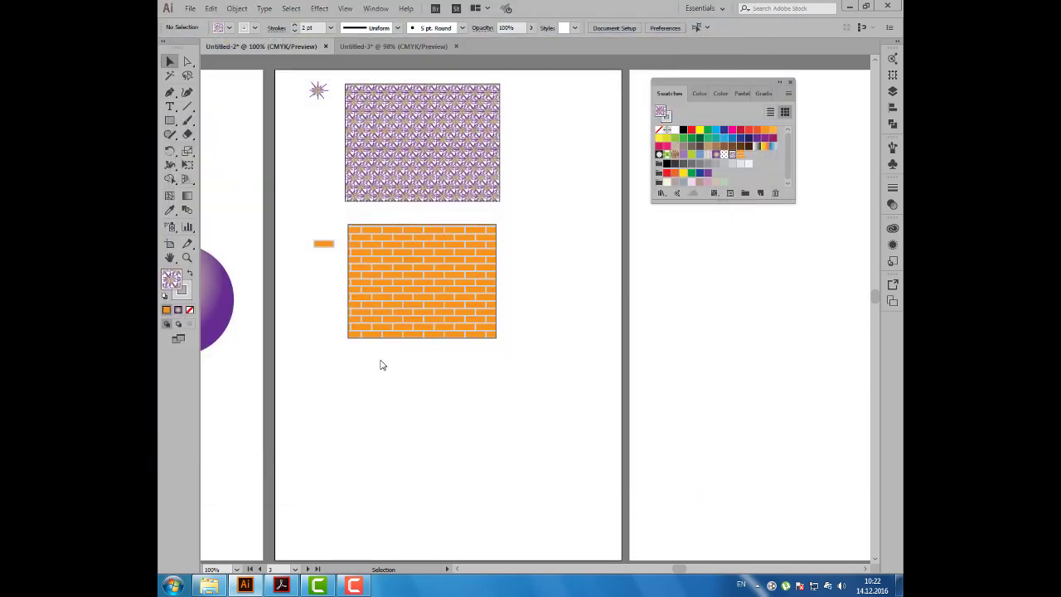
# Step: Place the hydrangea photo below the brick rectangle
pyautogui.moveTo(341, 358); pyautogui.dragTo(560, 500)
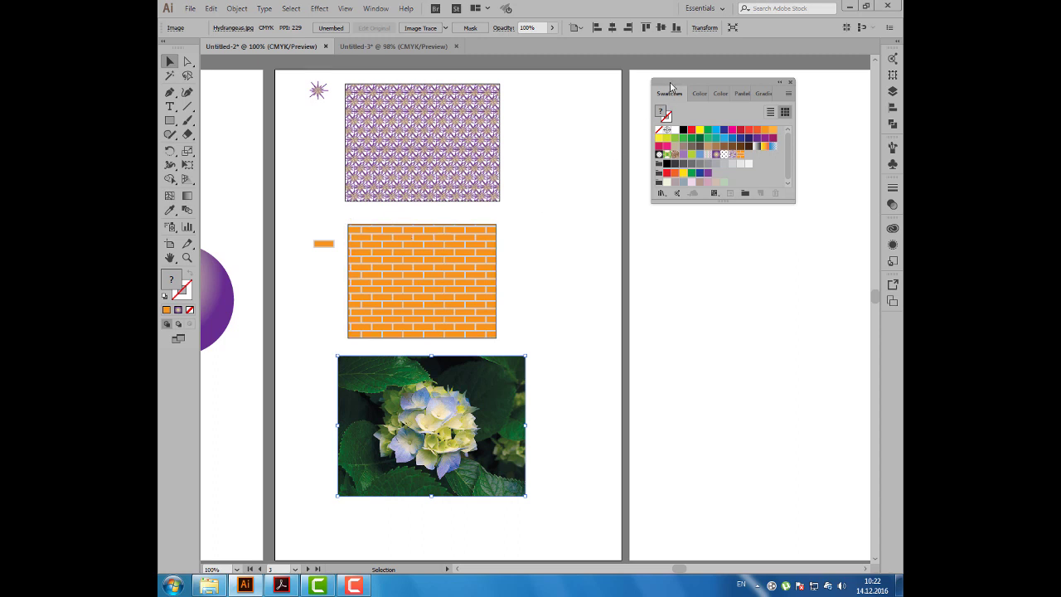
pyautogui.moveTo(670, 87); pyautogui.dragTo(652, 98)
pyautogui.click(315, 136)
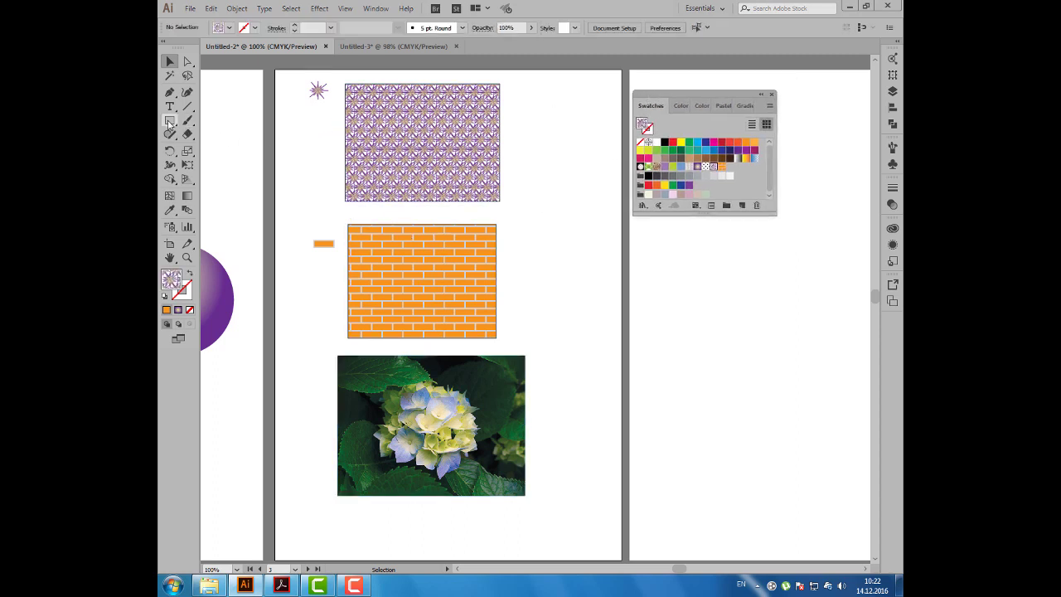
# Step: Draw a small square and move it onto the flower's centre
pyautogui.click(169, 123)
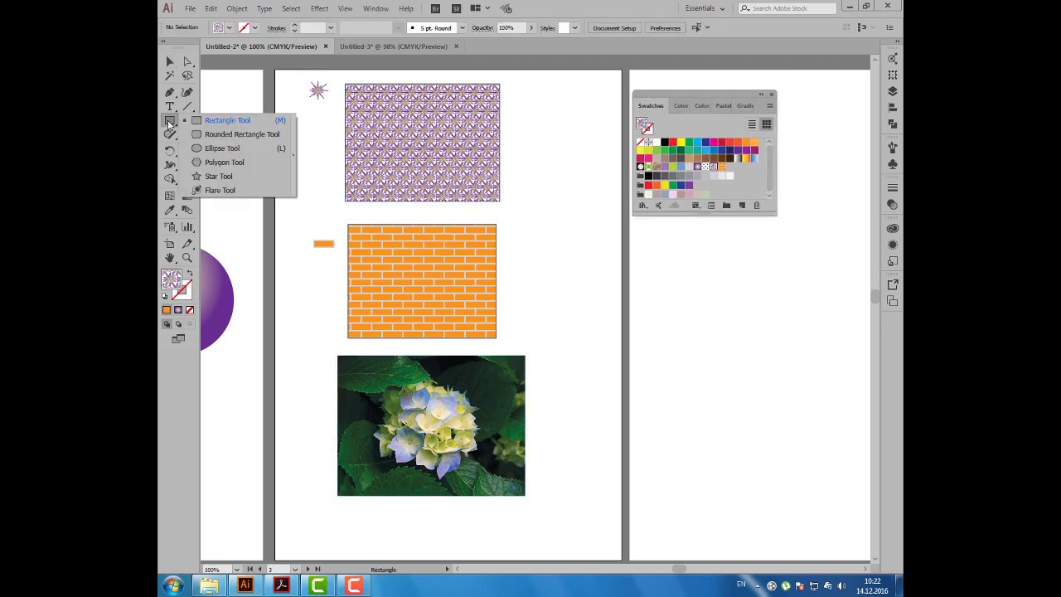
pyautogui.click(214, 121)
pyautogui.press('d')
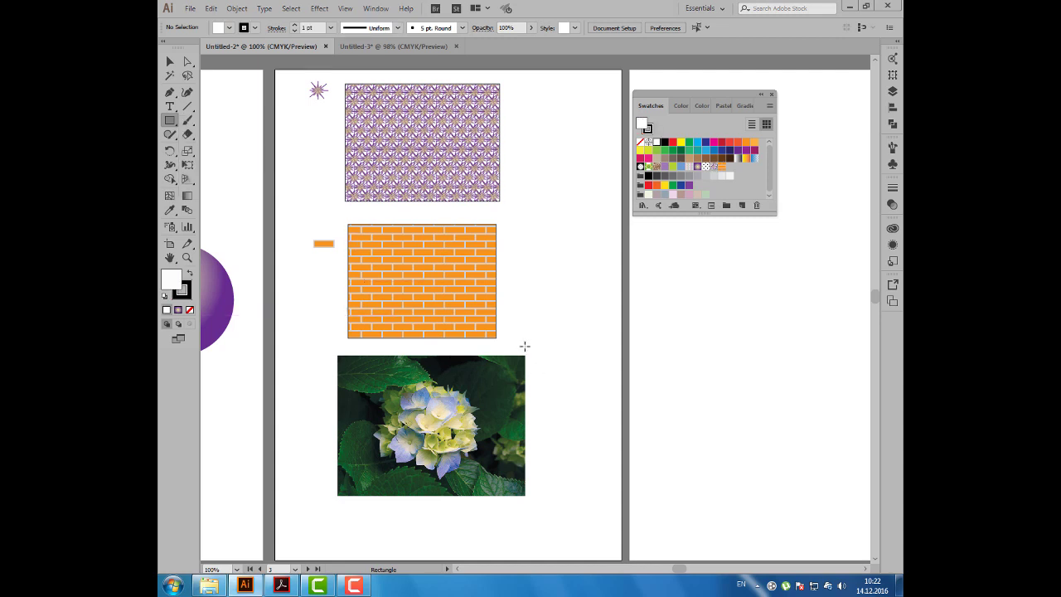
pyautogui.moveTo(525, 342); pyautogui.dragTo(556, 373)
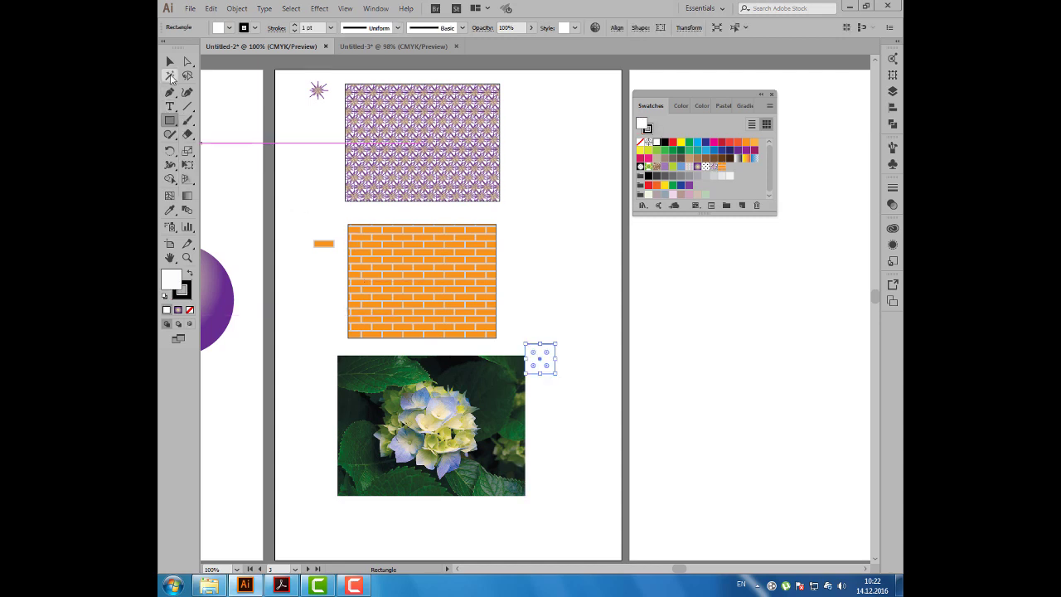
pyautogui.click(170, 61)
pyautogui.moveTo(542, 358); pyautogui.dragTo(448, 411)
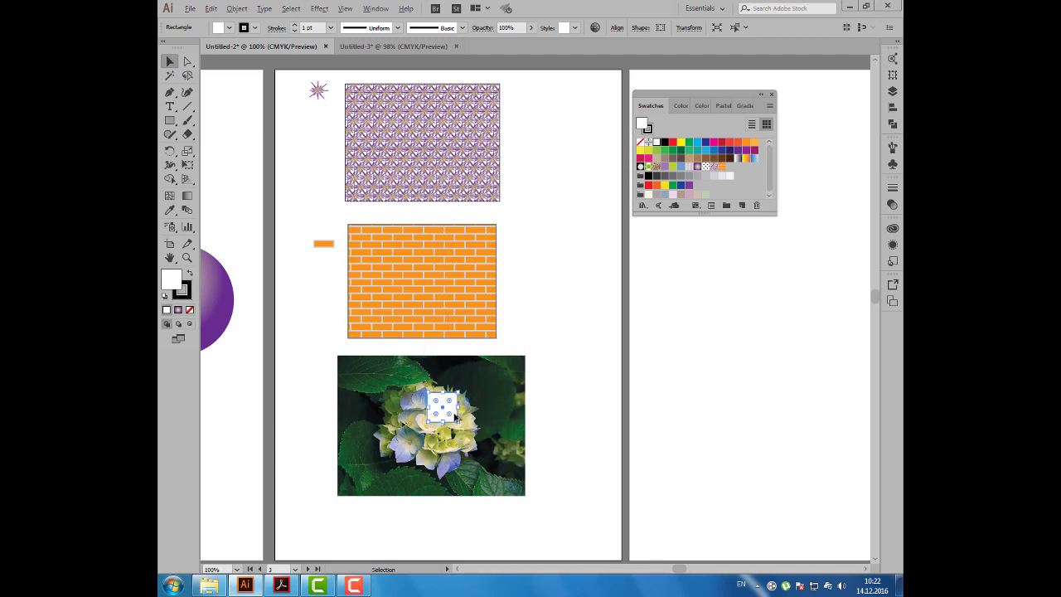
# Step: Set the square's fill and stroke to None
pyautogui.scroll(1, 455, 416)
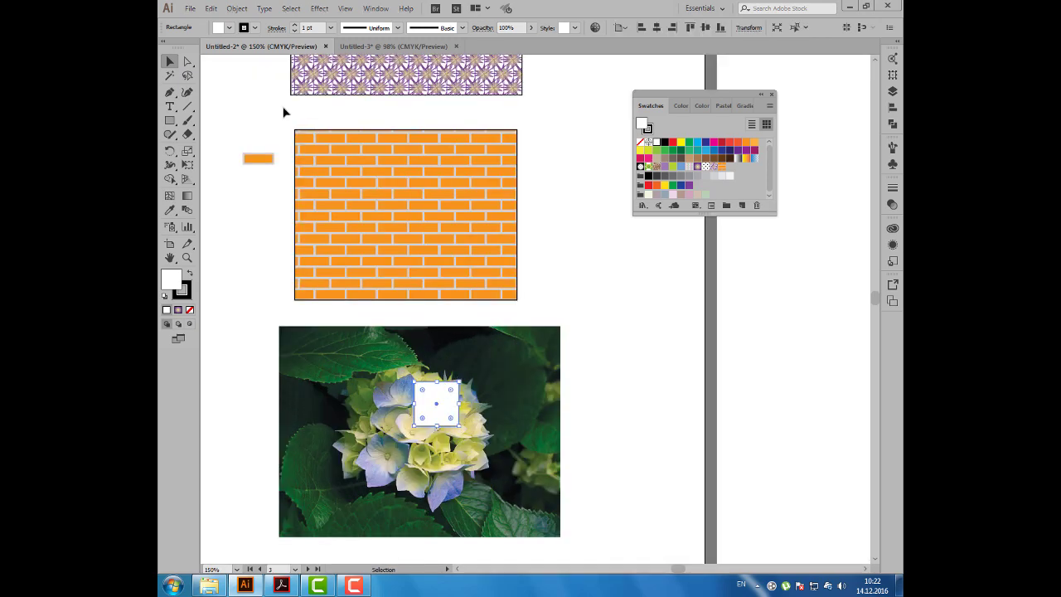
pyautogui.click(231, 29)
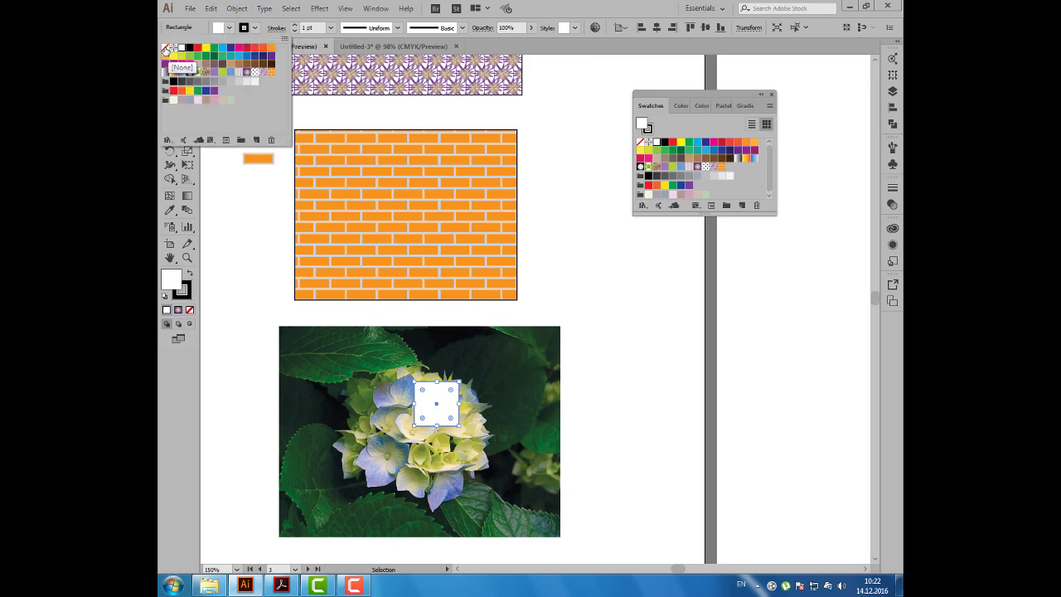
pyautogui.click(165, 48)
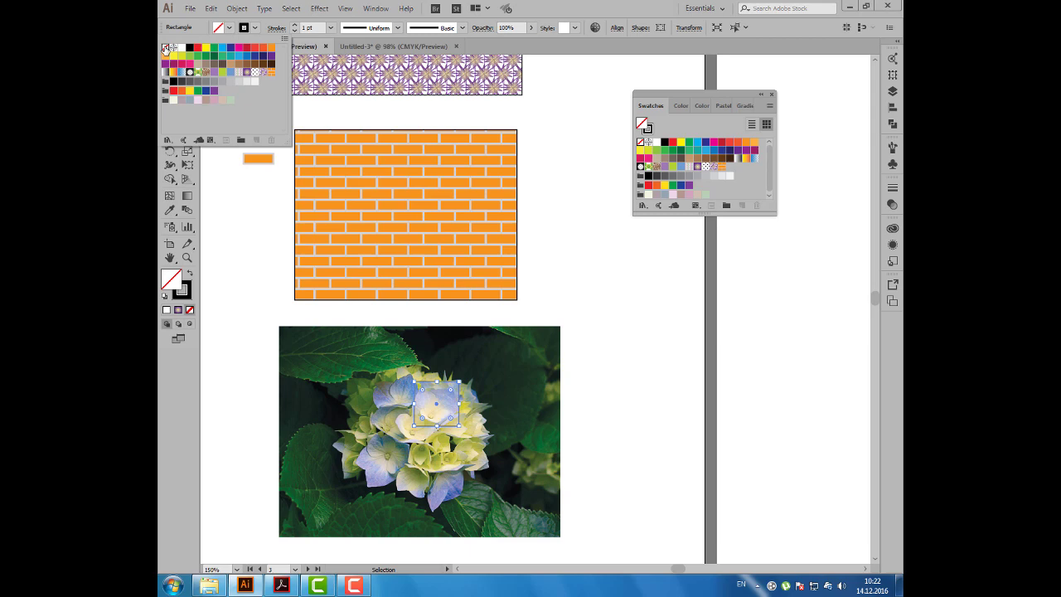
pyautogui.click(254, 28)
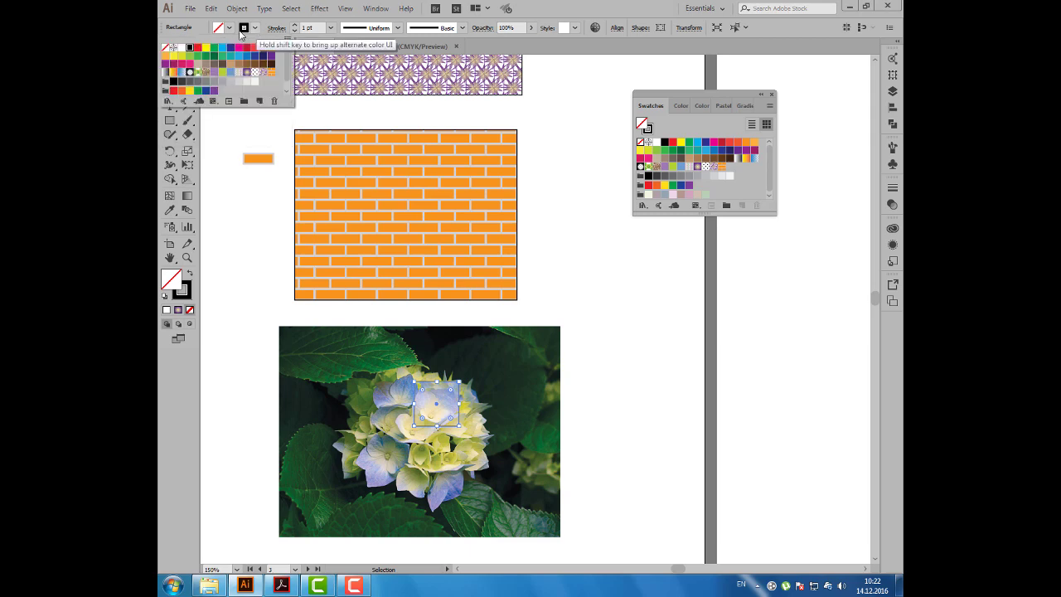
pyautogui.click(166, 48)
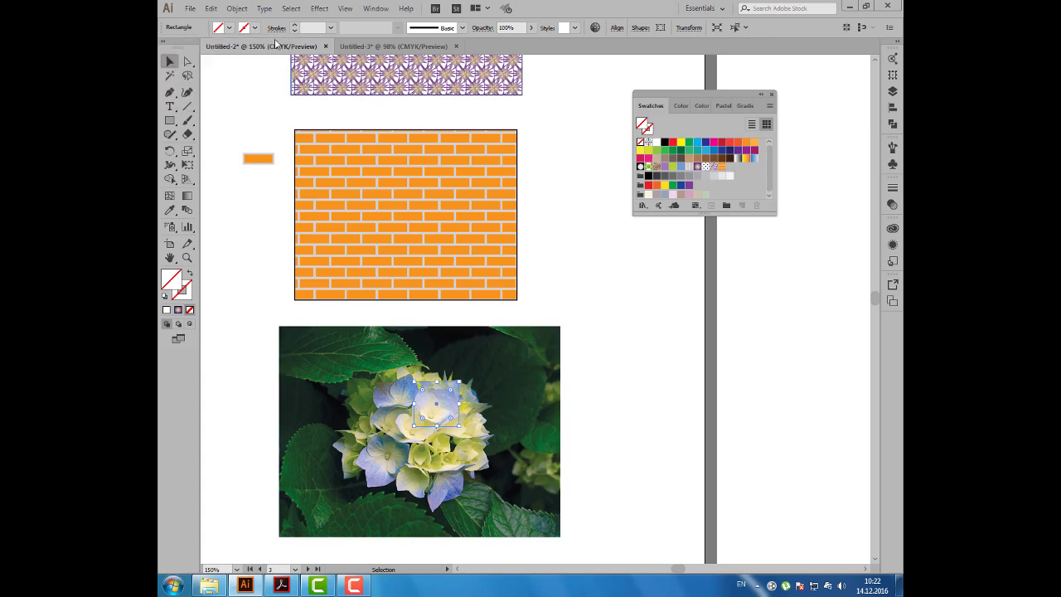
# Step: Send the invisible square behind the photo with Arrange > Send to Back
pyautogui.click(237, 9)
pyautogui.moveTo(255, 35)
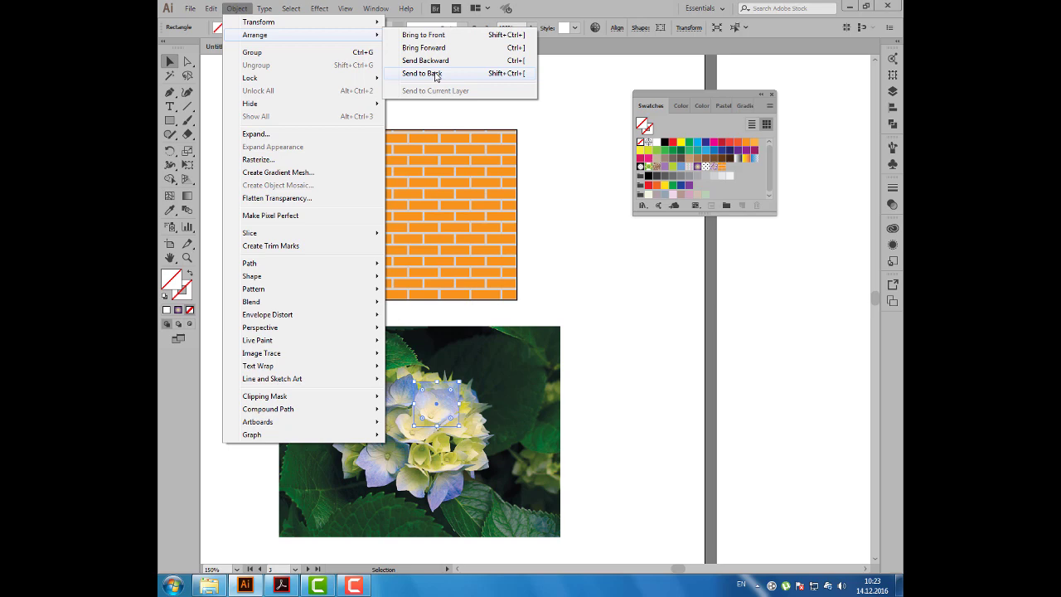
pyautogui.click(436, 76)
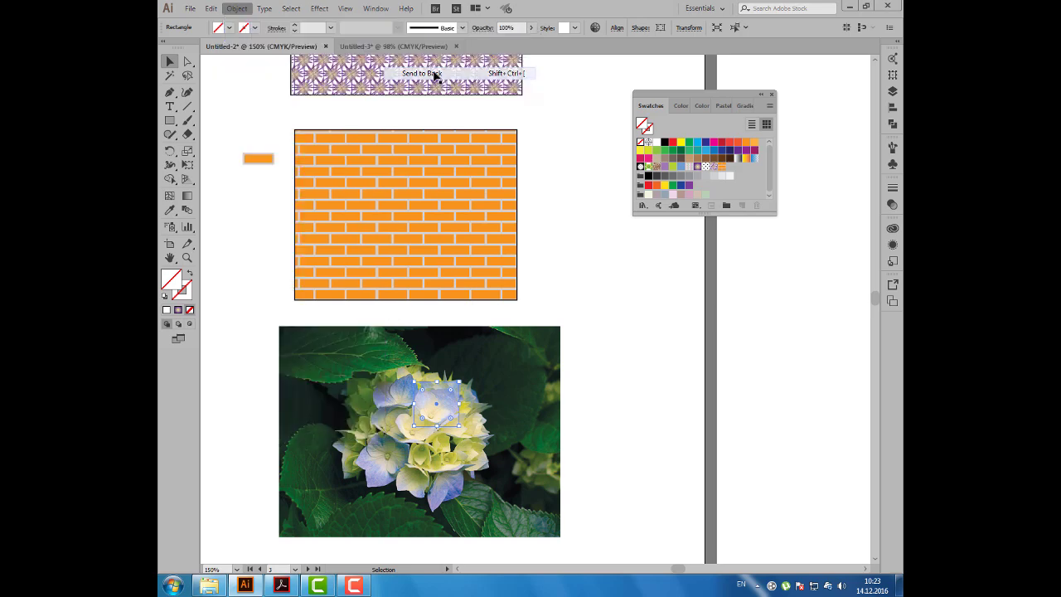
pyautogui.click(573, 252)
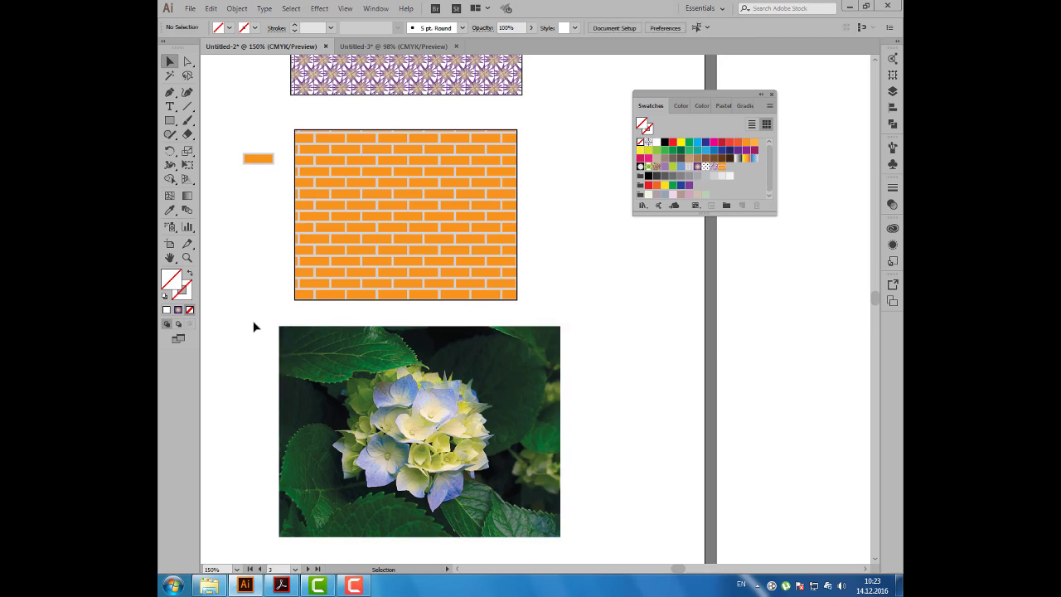
# Step: Select the photo and square together and drag them into Swatches as a pattern
pyautogui.moveTo(255, 324); pyautogui.dragTo(583, 535)
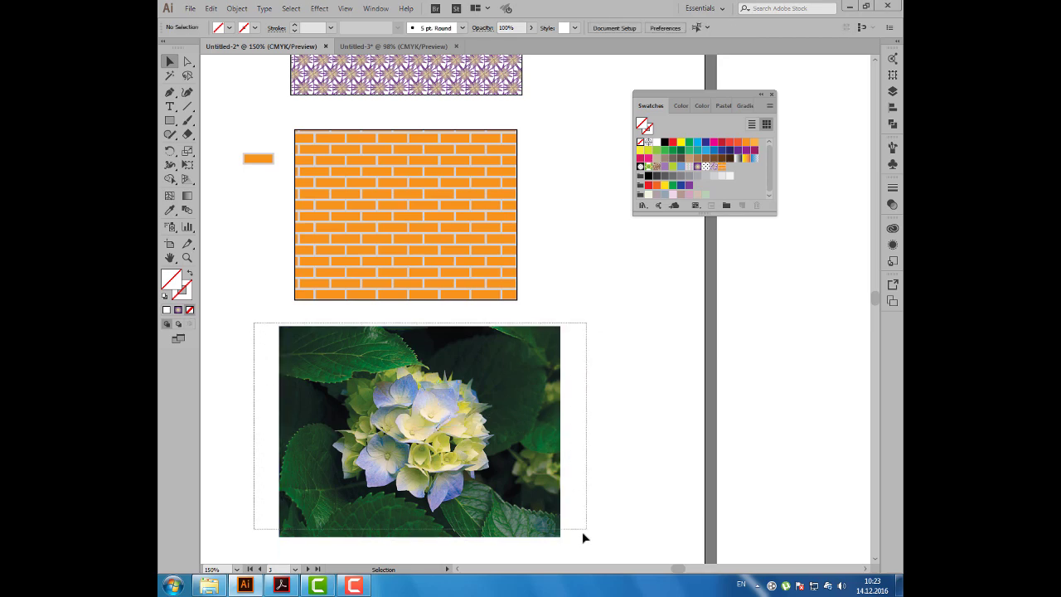
pyautogui.moveTo(583, 537); pyautogui.dragTo(580, 538)
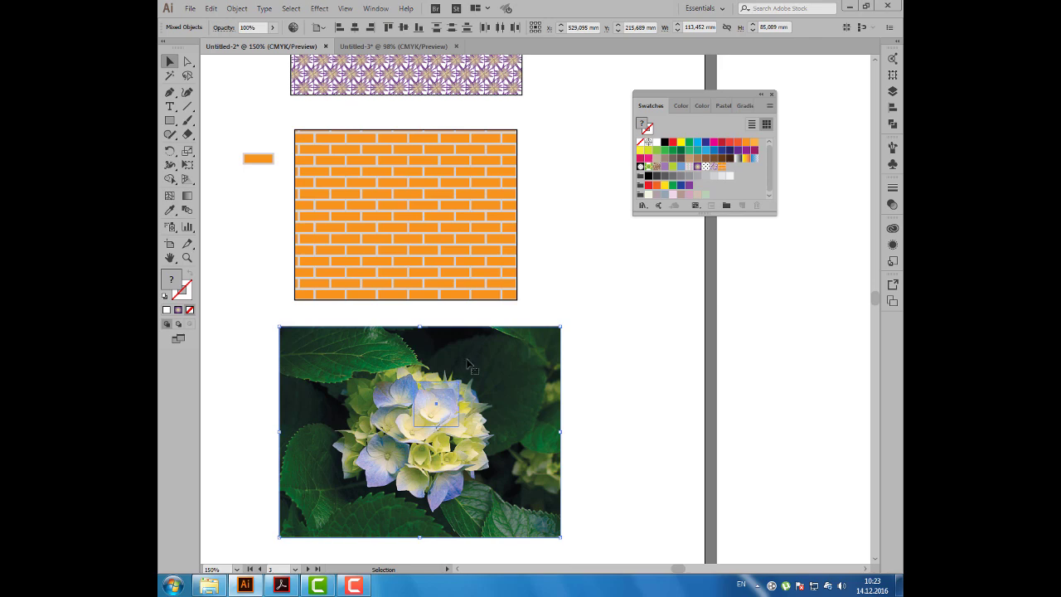
pyautogui.moveTo(473, 329)
pyautogui.mouseDown()
pyautogui.moveTo(709, 215)
pyautogui.moveTo(730, 169)
pyautogui.mouseUp()
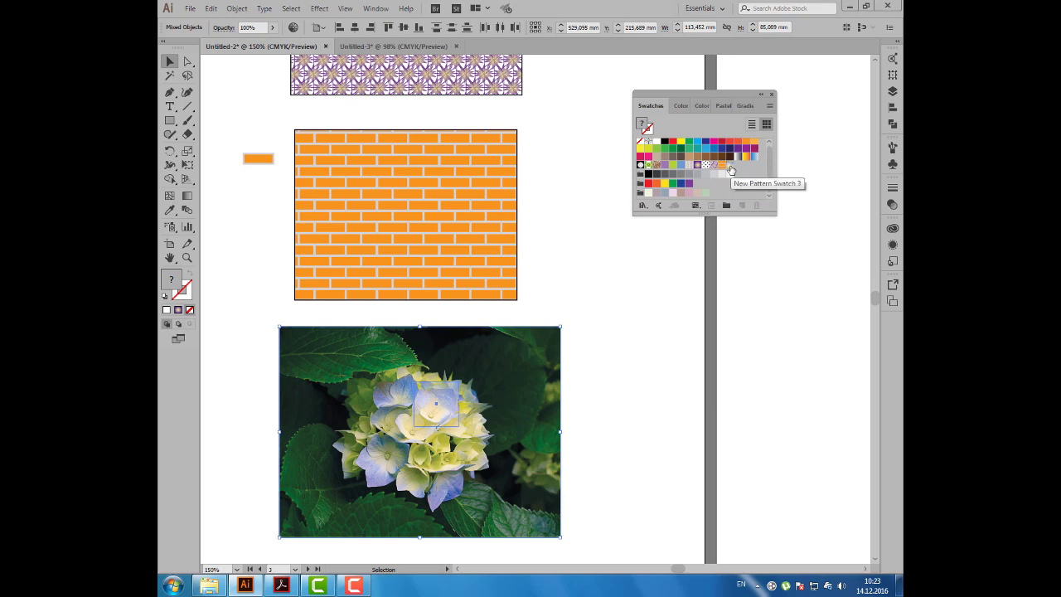
pyautogui.keyDown('alt'); pyautogui.scroll(-1, 590, 263); pyautogui.keyUp('alt')
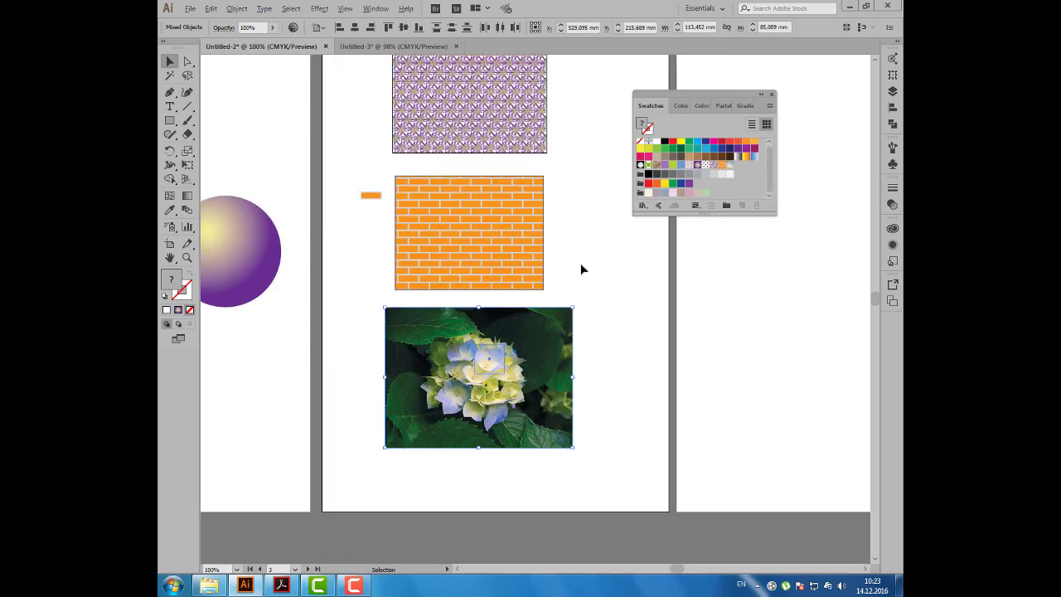
# Step: Move the photo off the artboard and draw a large ellipse filled with New Pattern Swatch 3
pyautogui.moveTo(492, 336); pyautogui.dragTo(771, 302)
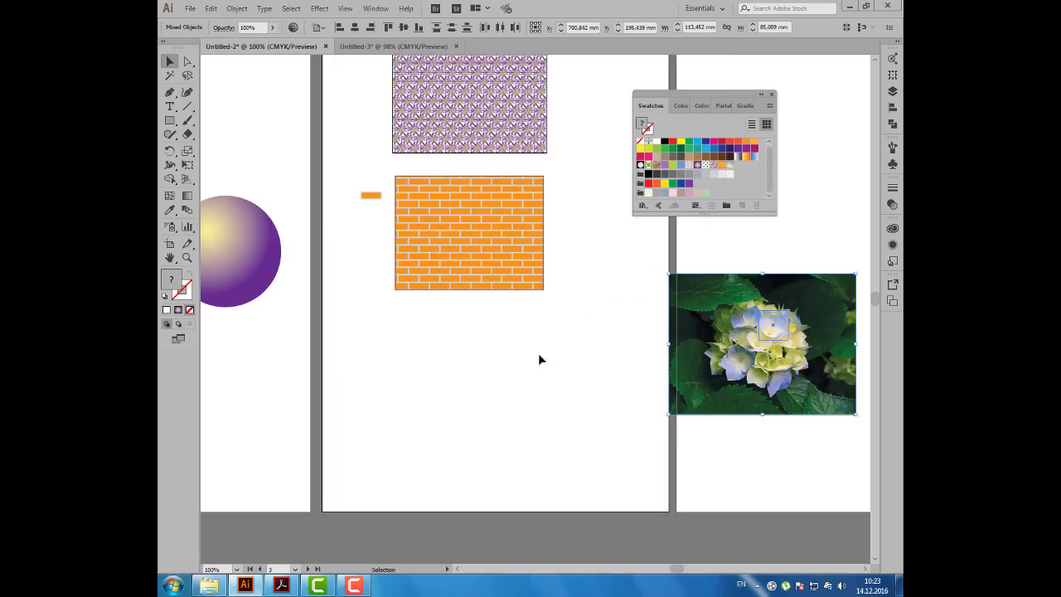
pyautogui.click(299, 154)
pyautogui.moveTo(173, 121); pyautogui.dragTo(219, 142)
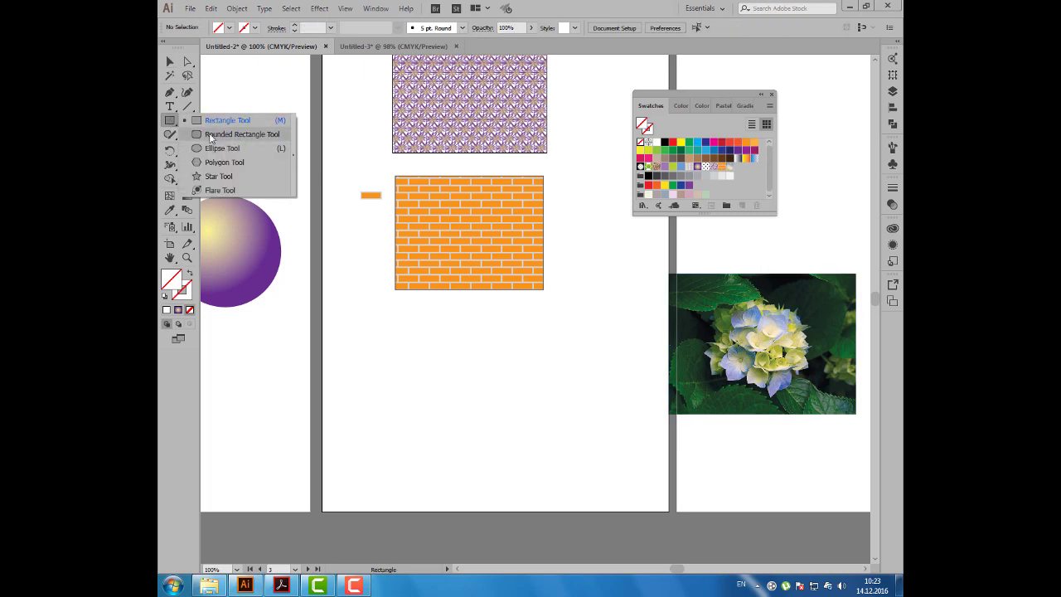
pyautogui.moveTo(348, 322); pyautogui.dragTo(622, 480)
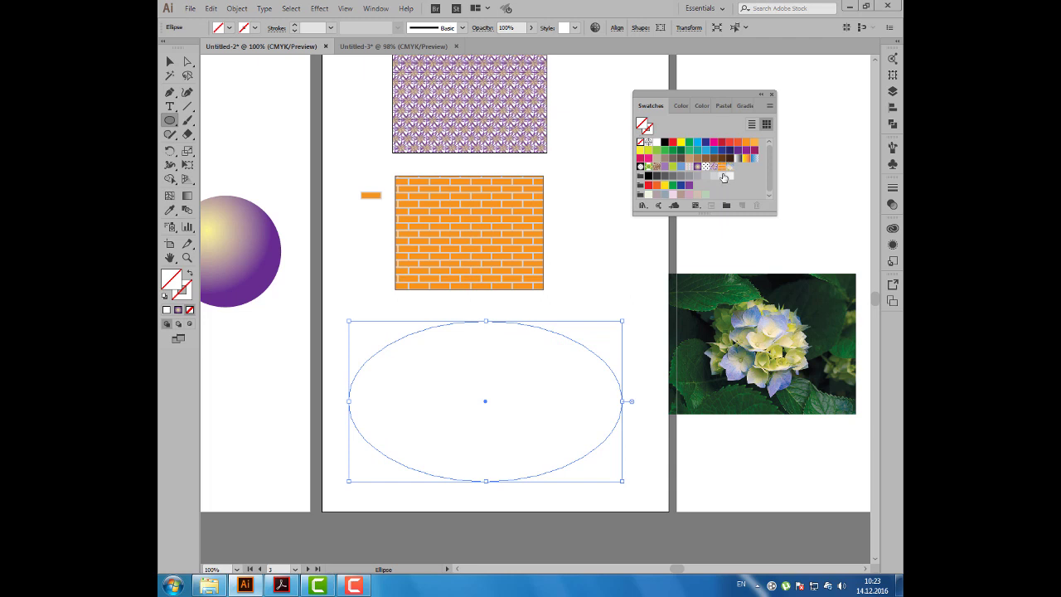
pyautogui.click(729, 169)
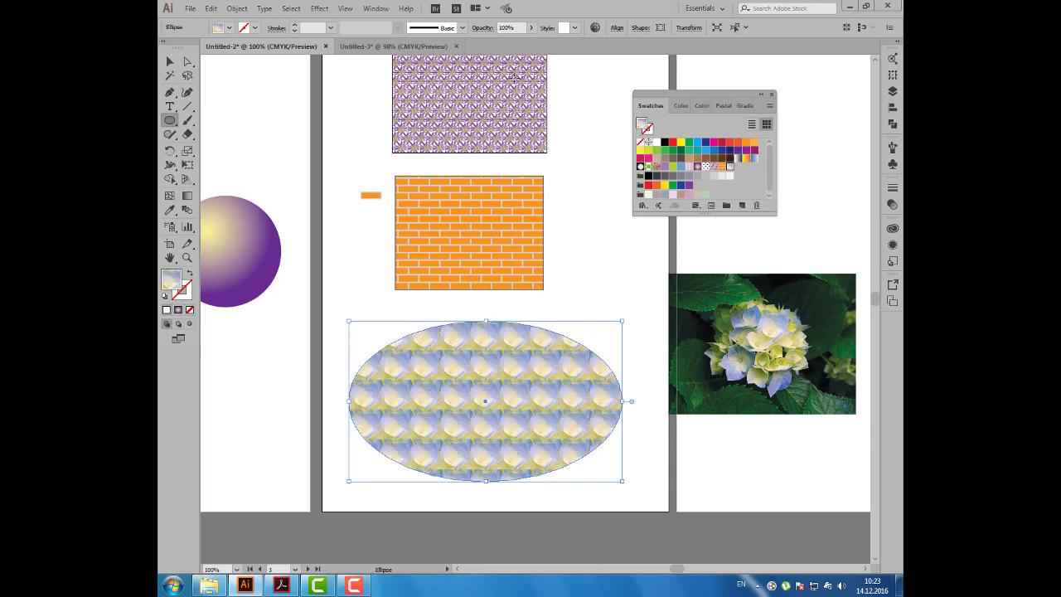